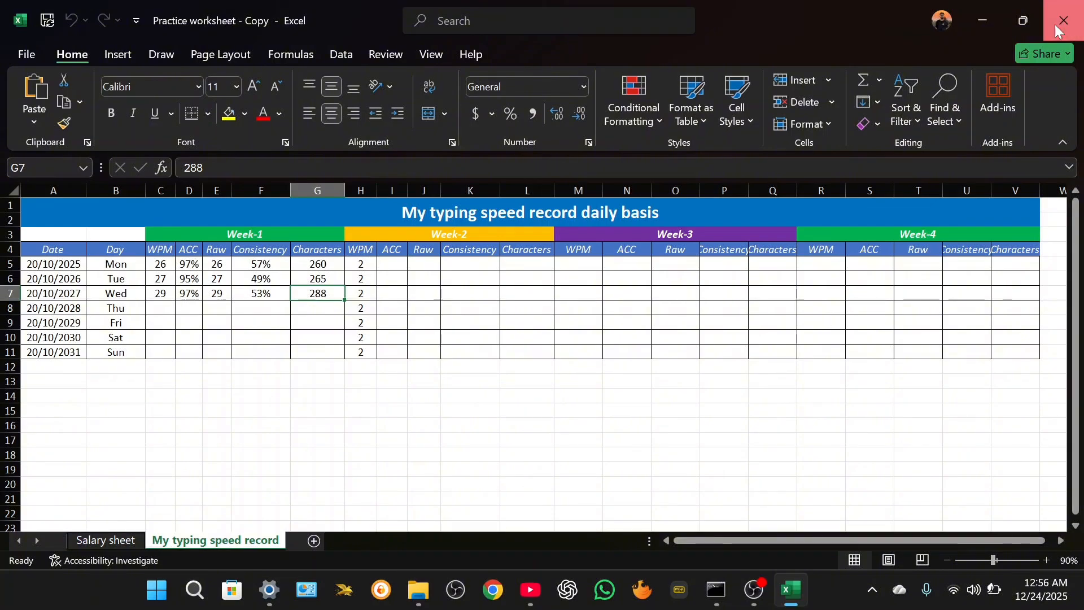
- Close the practice workbook and open the list of installed programs in Control Panel
{"action": "left_click", "coordinate": [1061, 13]}
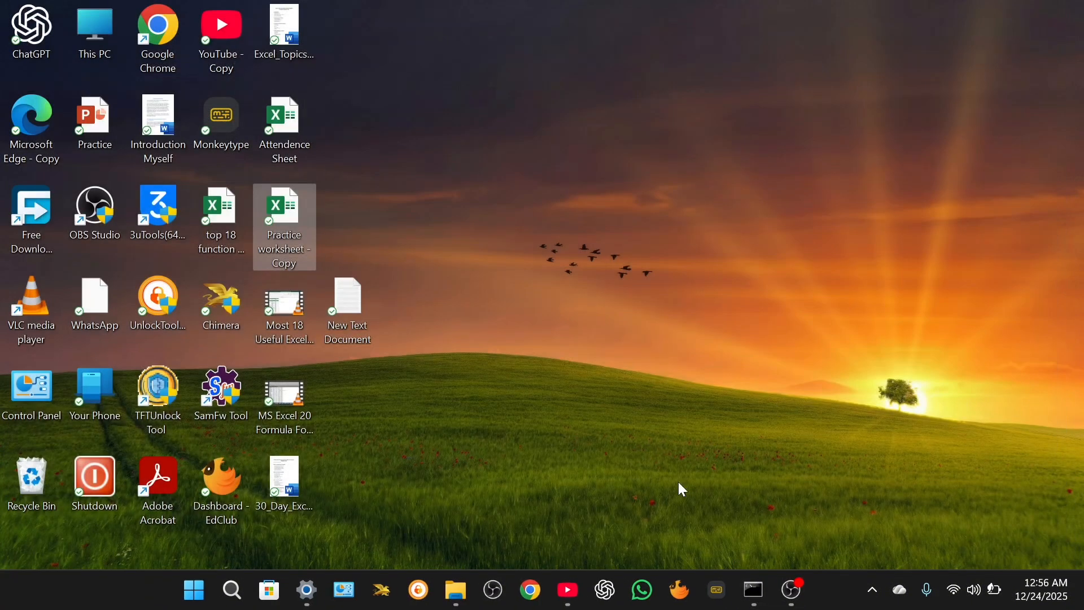
{"action": "left_click", "coordinate": [337, 597]}
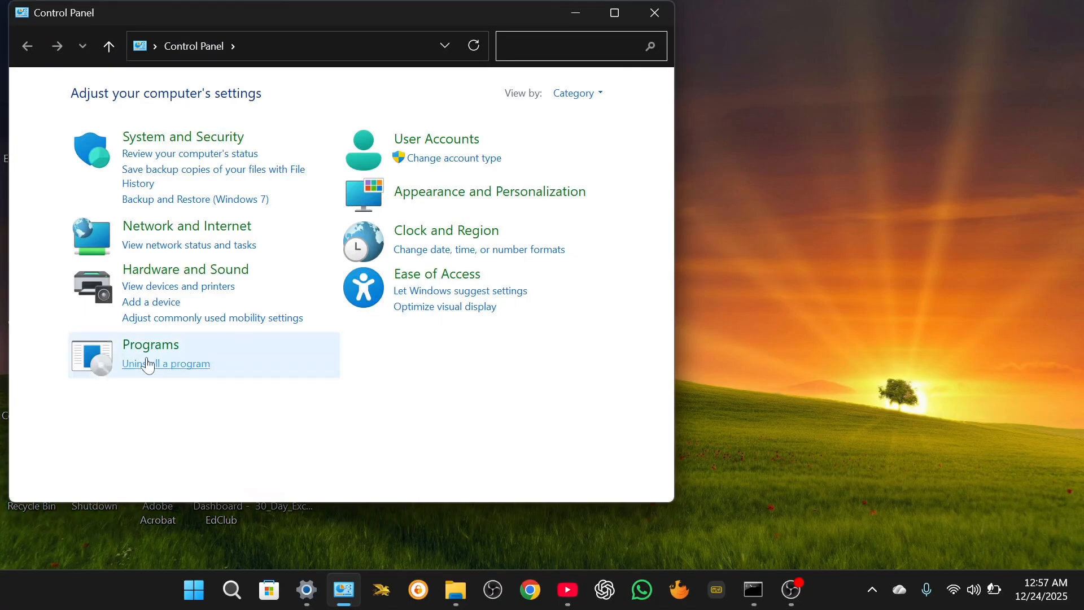
{"action": "left_click", "coordinate": [149, 367]}
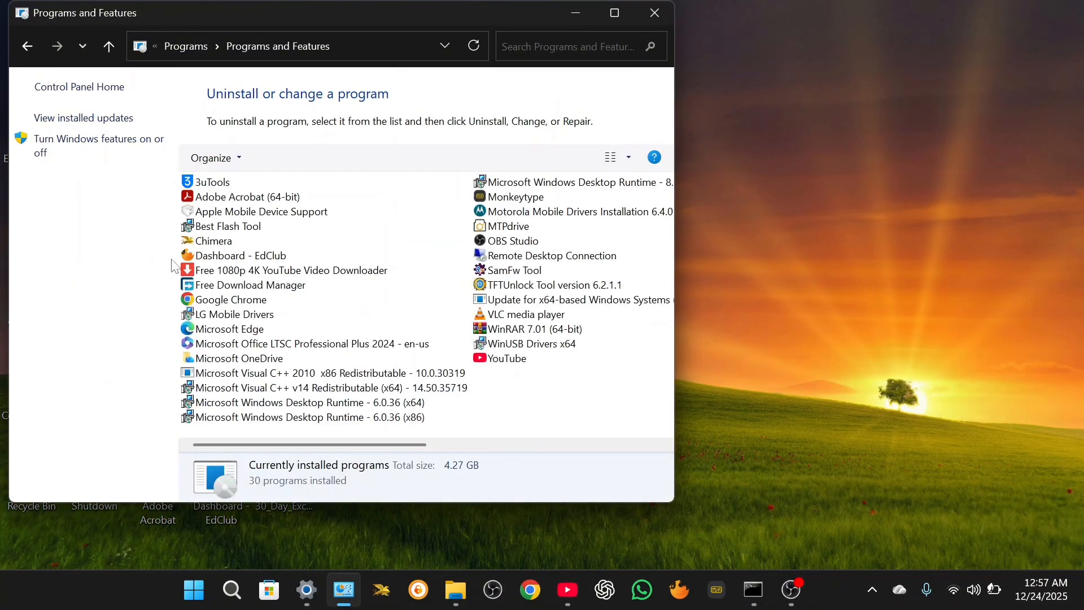
- Uninstall Microsoft Office LTSC Professional Plus 2024 - en-us and close the uninstaller
{"action": "left_click", "coordinate": [254, 349]}
{"action": "right_click", "coordinate": [254, 348]}
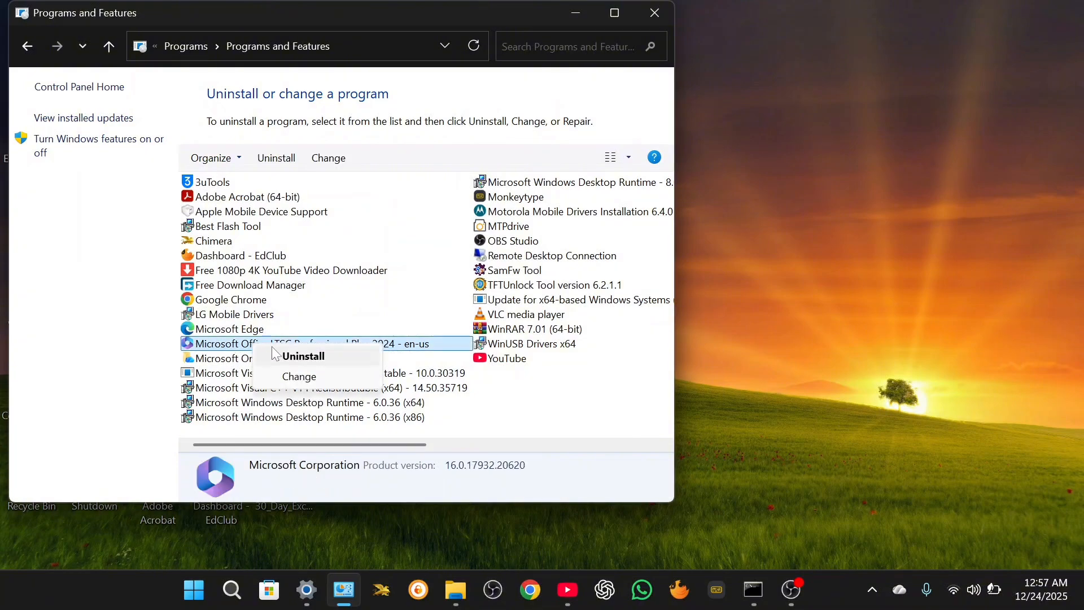
{"action": "left_click", "coordinate": [298, 360]}
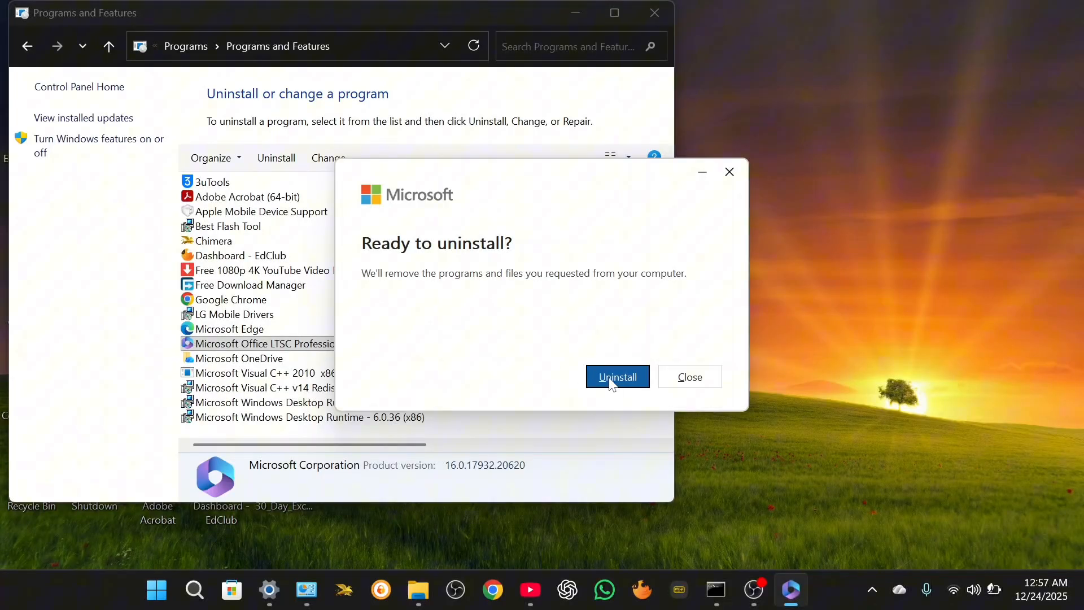
{"action": "left_click", "coordinate": [610, 381]}
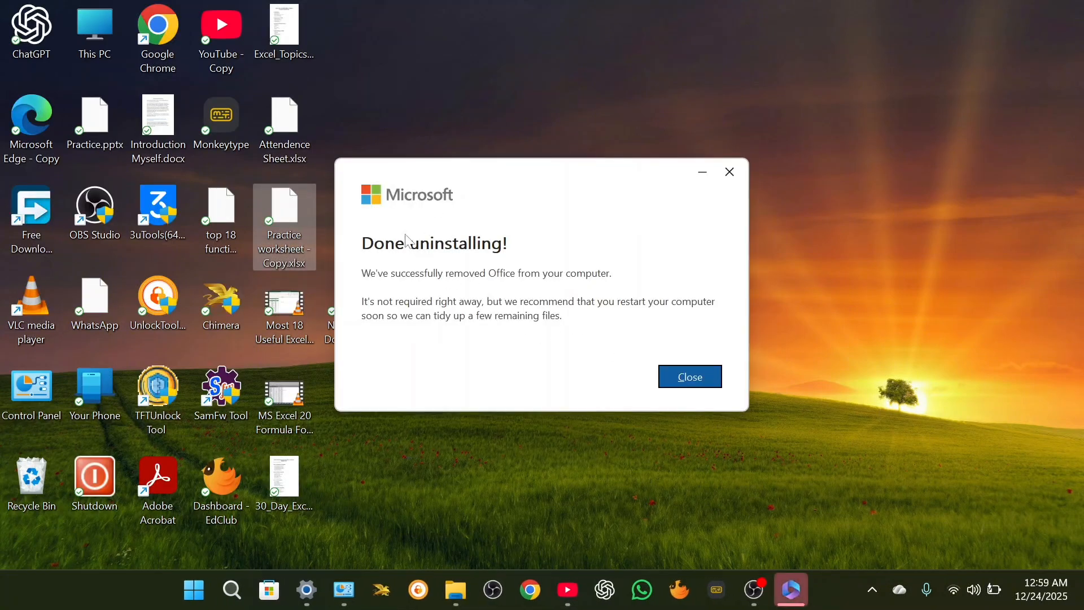
{"action": "left_click", "coordinate": [690, 387]}
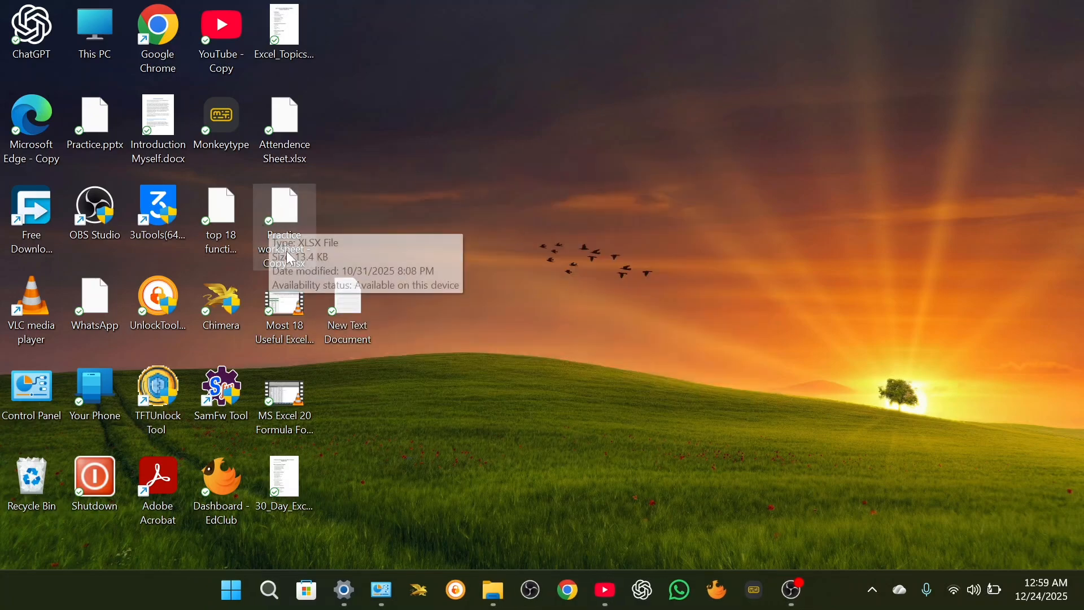
- Check the Office removal by trying to open the practice worksheet copy and reviewing the installed programs list
{"action": "double_click", "coordinate": [284, 225]}
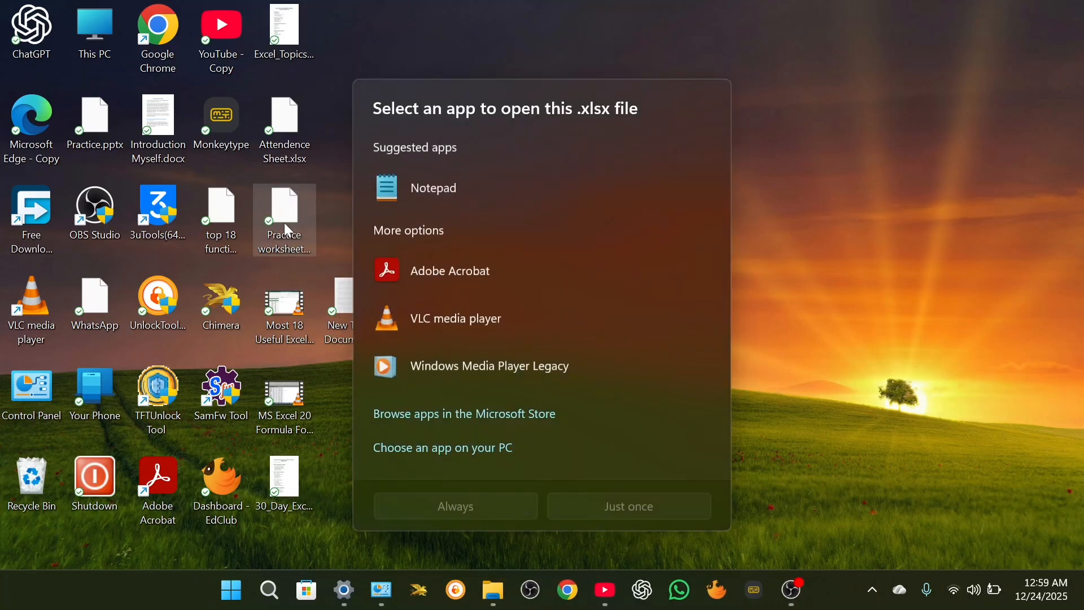
{"action": "key", "text": "Escape"}
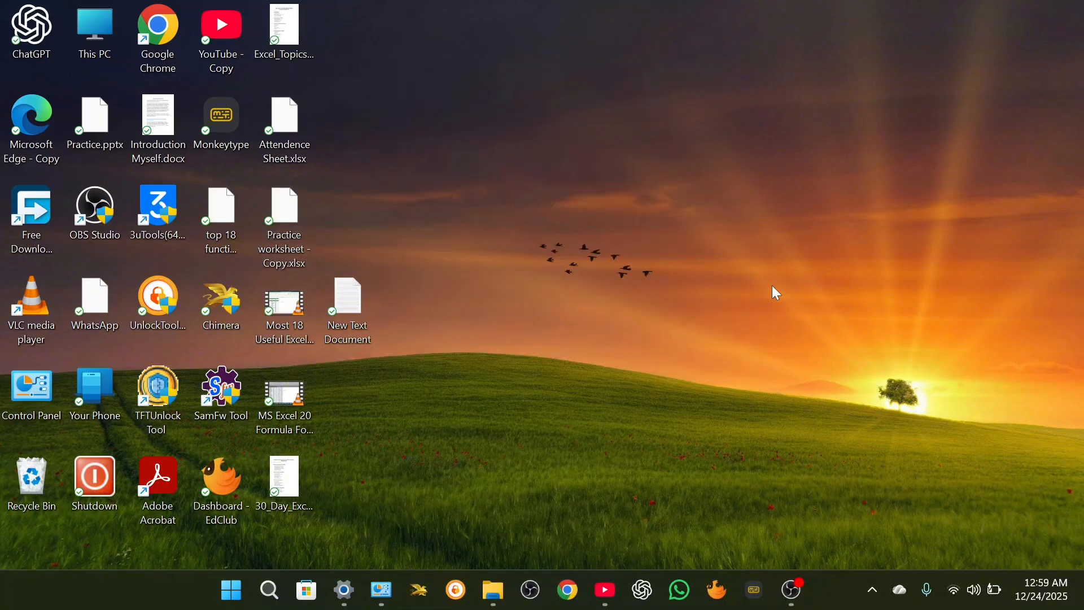
{"action": "left_click", "coordinate": [381, 591]}
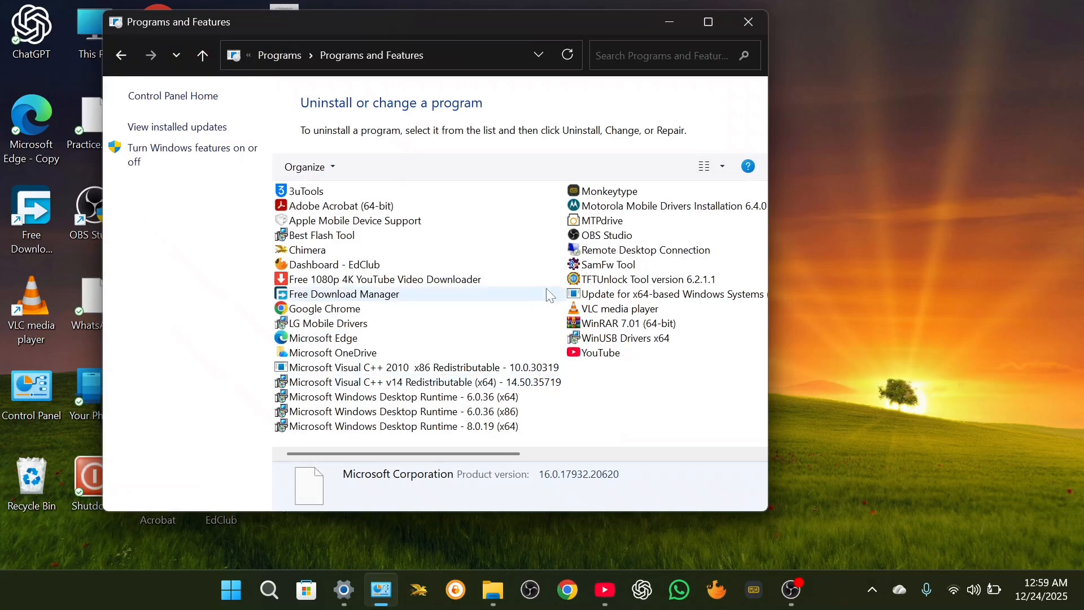
{"action": "left_click", "coordinate": [755, 22]}
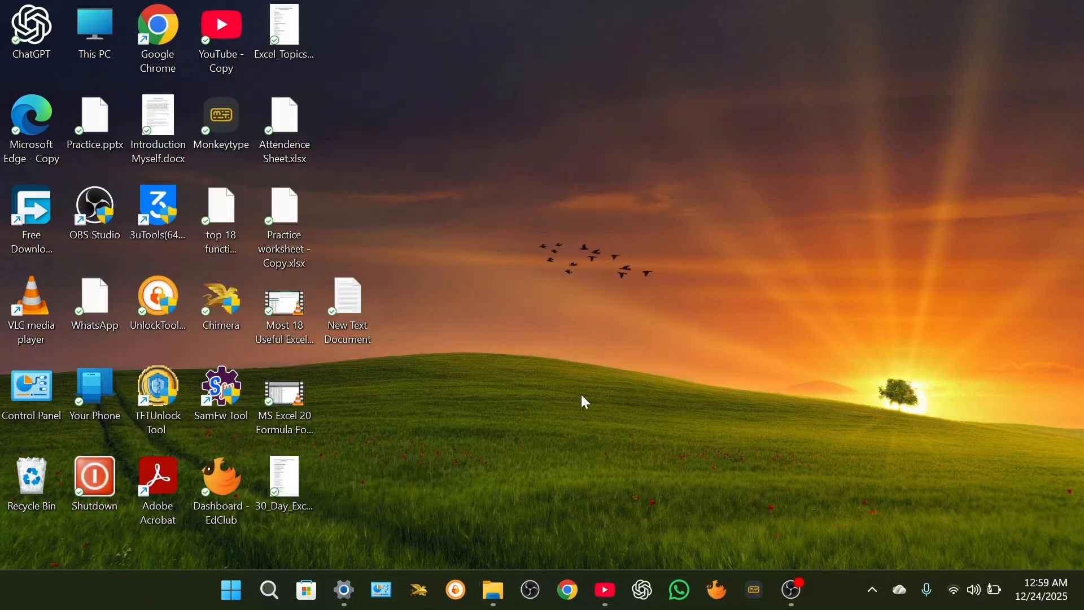
- Switch to Chrome, search Google for "office customization tool download" and open the Office Customization Tool page
{"action": "left_click", "coordinate": [570, 593]}
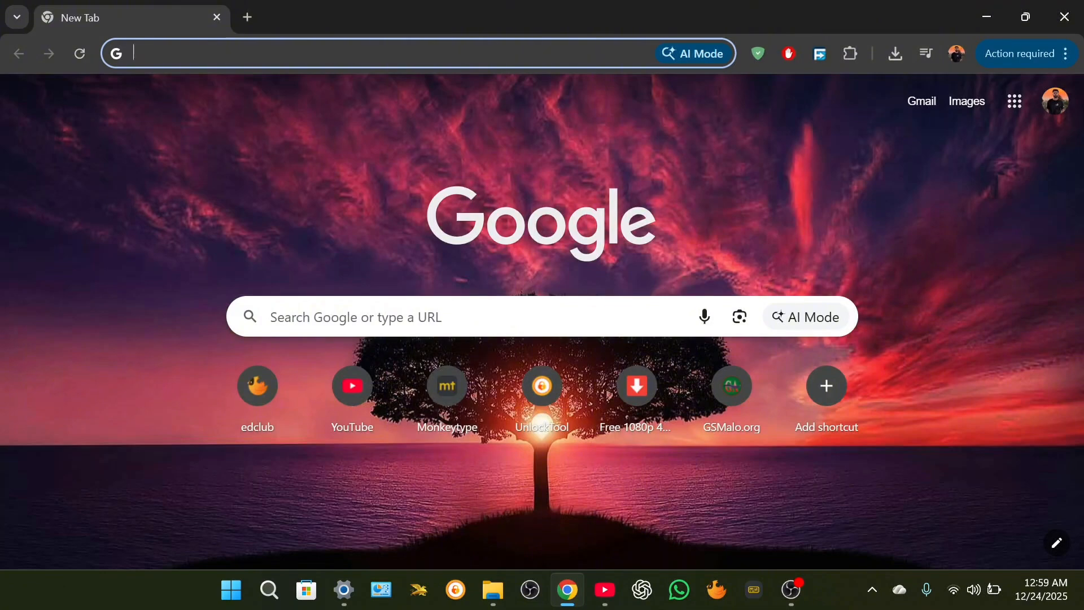
{"action": "left_click", "coordinate": [485, 317]}
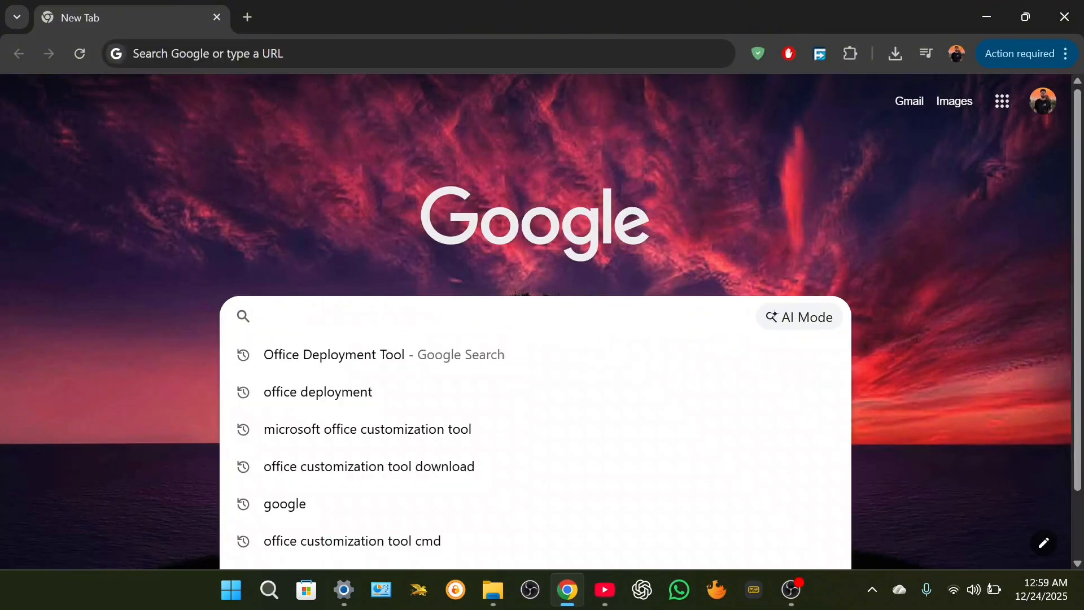
{"action": "type", "text": "office "}
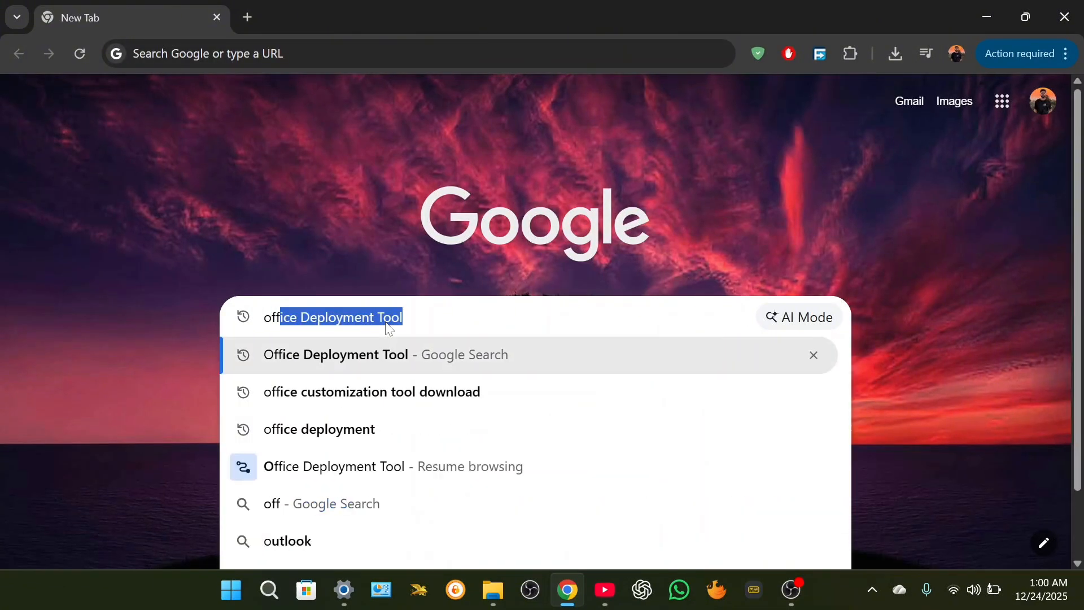
{"action": "type", "text": "c"}
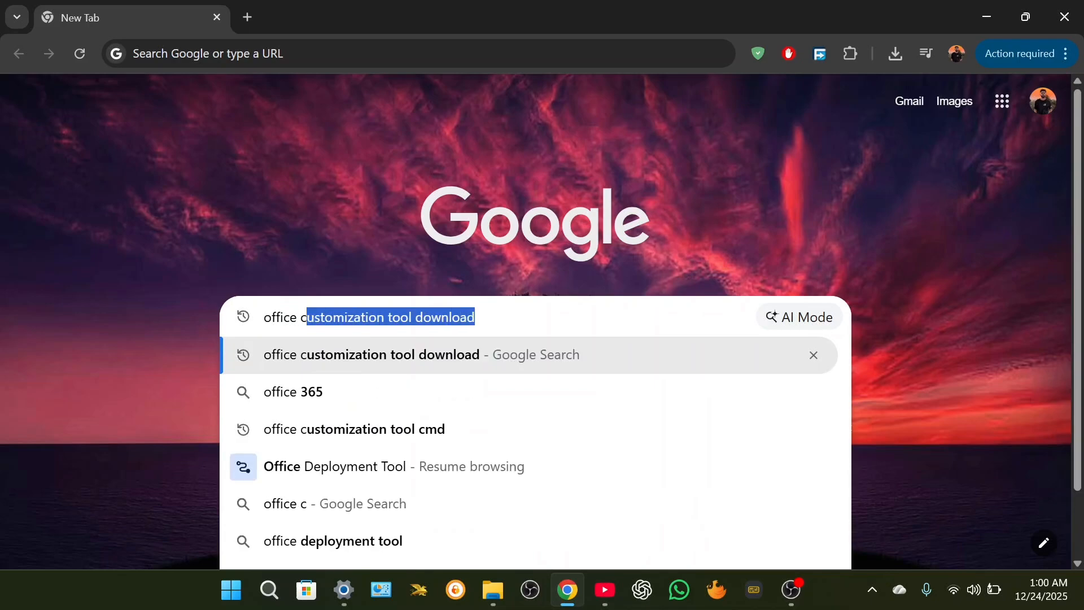
{"action": "type", "text": "uer"}
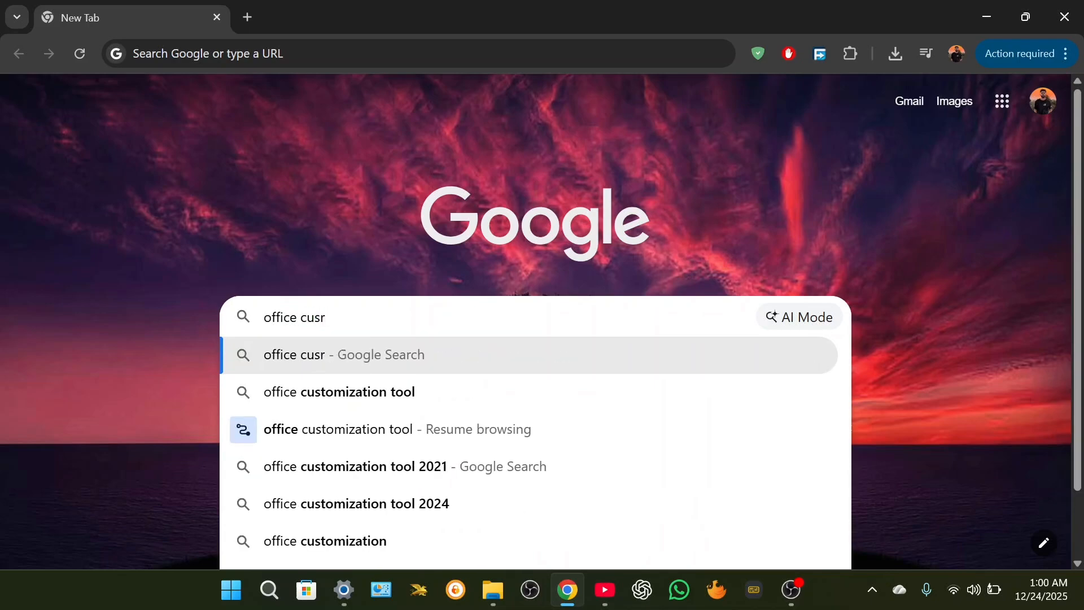
{"action": "key", "text": "BackSpace"}
{"action": "key", "text": "BackSpace"}
{"action": "type", "text": "stomization tool download"}
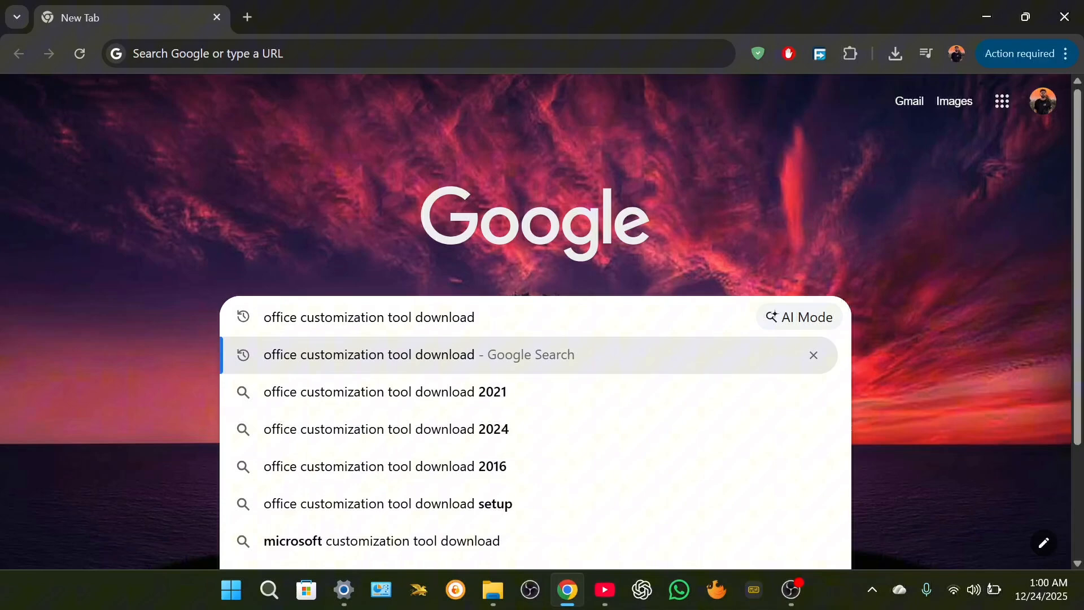
{"action": "key", "text": "Return"}
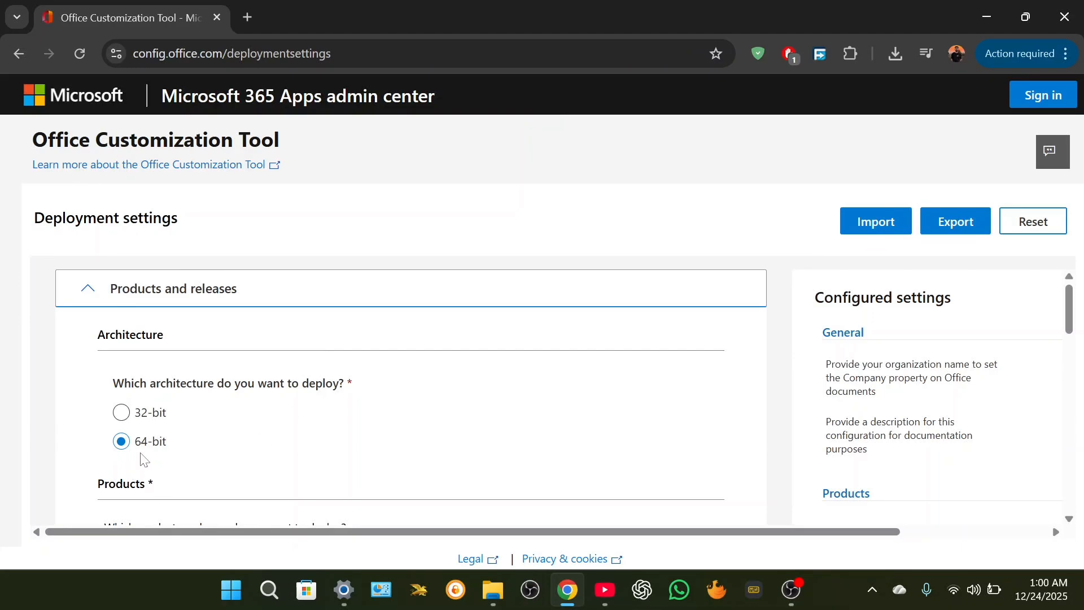
- Keep the 64-bit architecture and choose Office LTSC Standard 2024 - Volume License as the Office suite
{"action": "scroll", "coordinate": [144, 460], "scroll_direction": "down", "scroll_amount": 2}
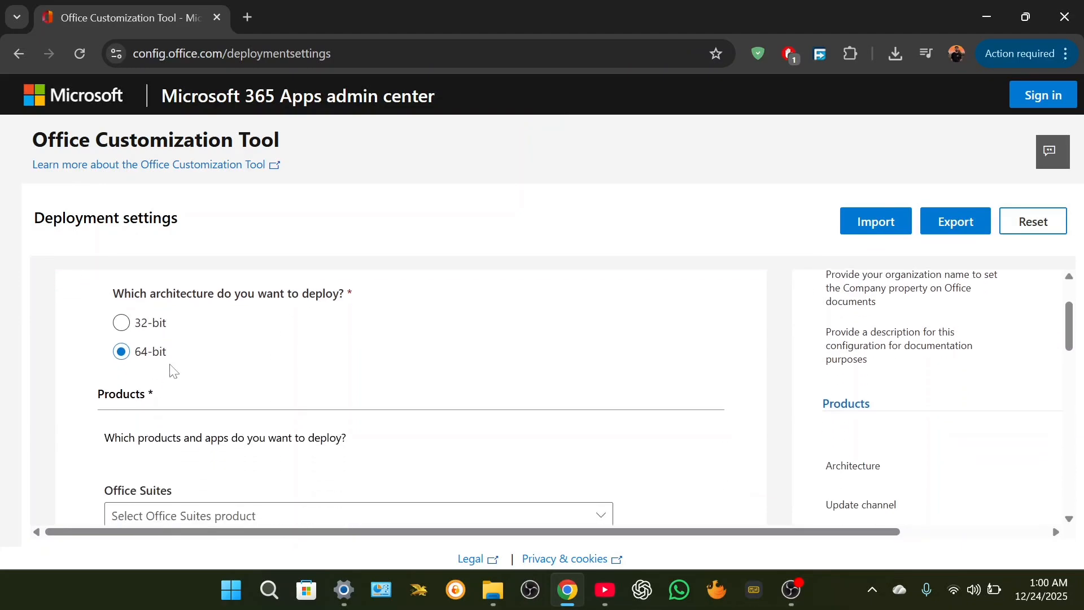
{"action": "scroll", "coordinate": [171, 367], "scroll_direction": "down", "scroll_amount": 3}
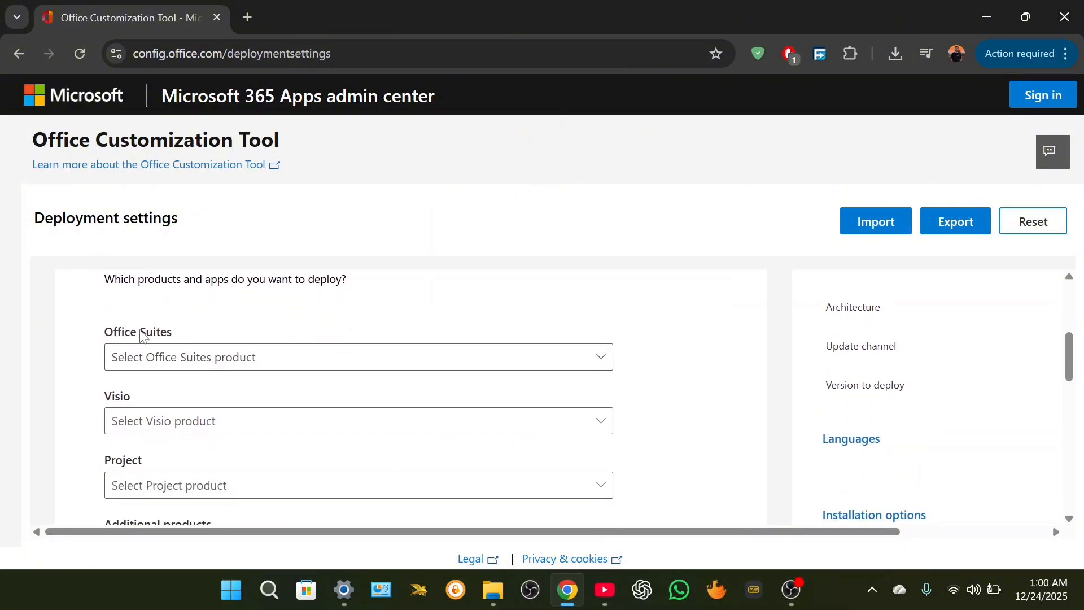
{"action": "left_click", "coordinate": [163, 365]}
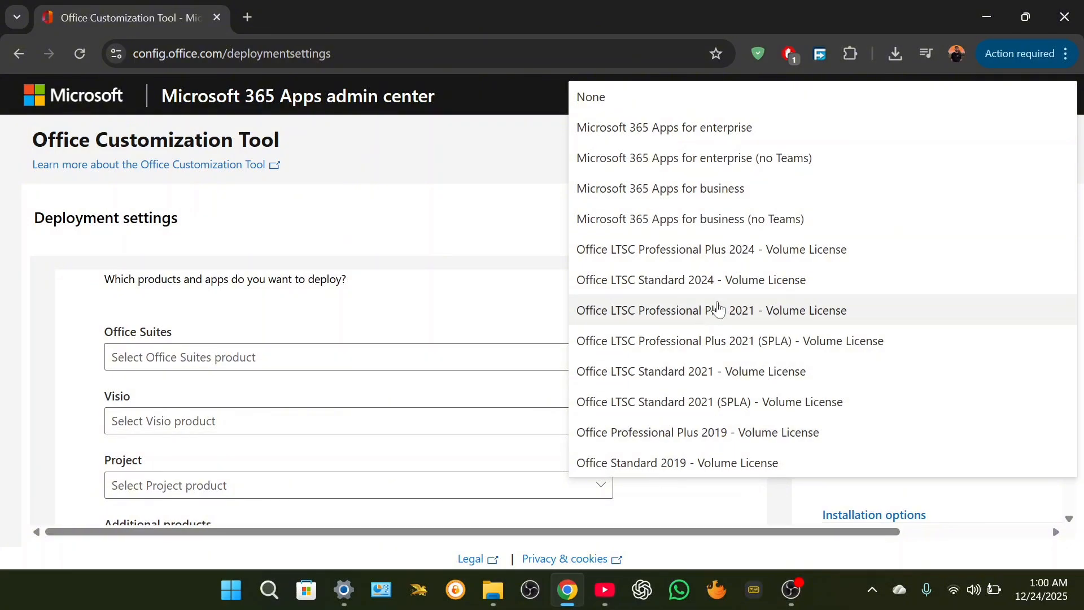
{"action": "left_click", "coordinate": [682, 289]}
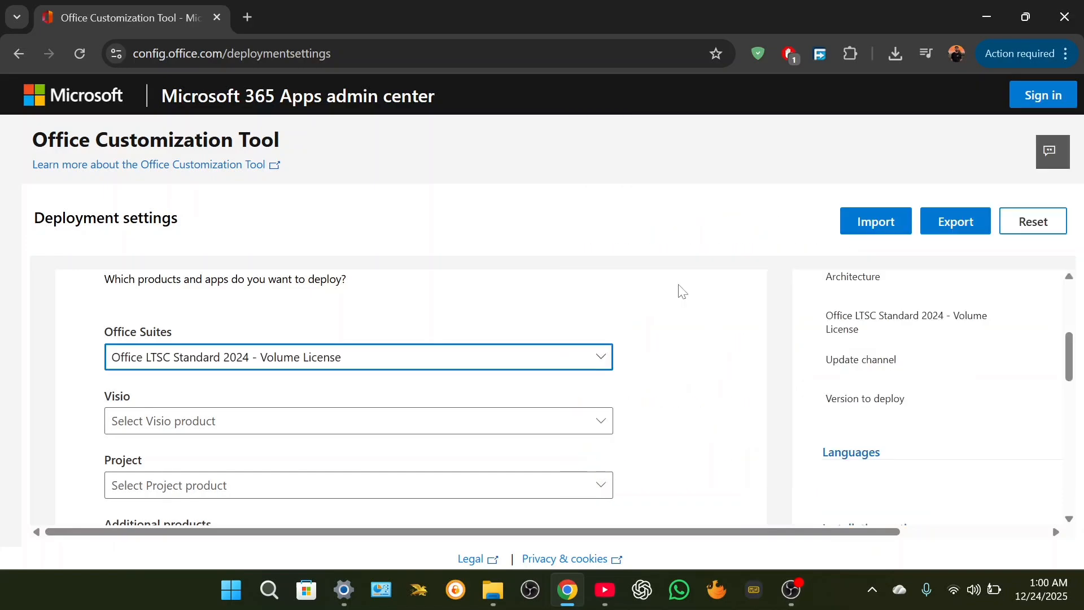
- Complete the products and releases section, keeping the Office LTSC 2024 Perpetual Enterprise channel, latest version and all apps included
{"action": "scroll", "coordinate": [312, 433], "scroll_direction": "down", "scroll_amount": 4}
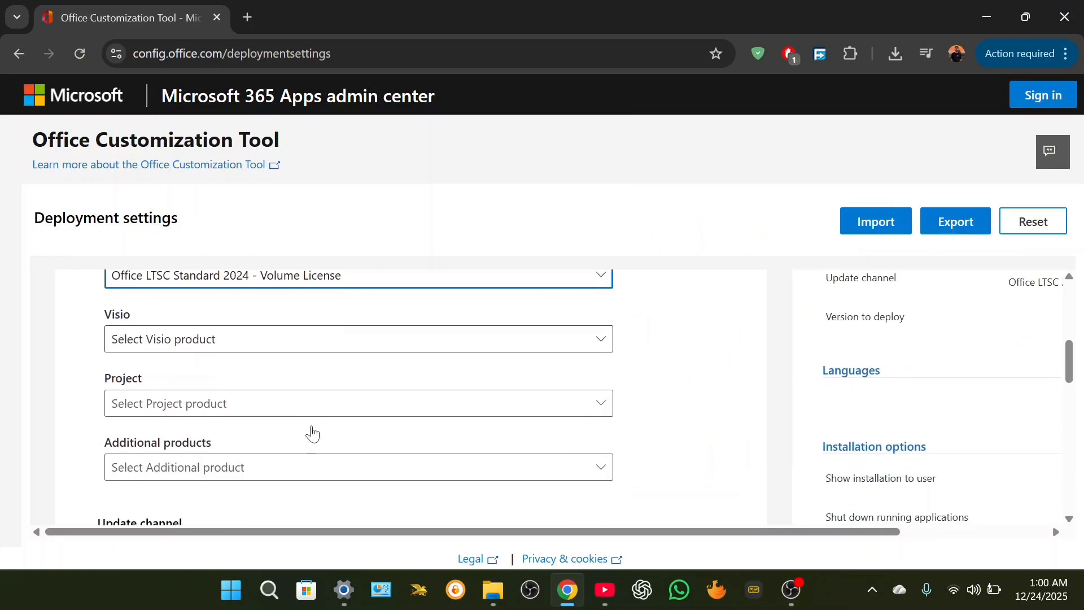
{"action": "scroll", "coordinate": [313, 433], "scroll_direction": "down", "scroll_amount": 3}
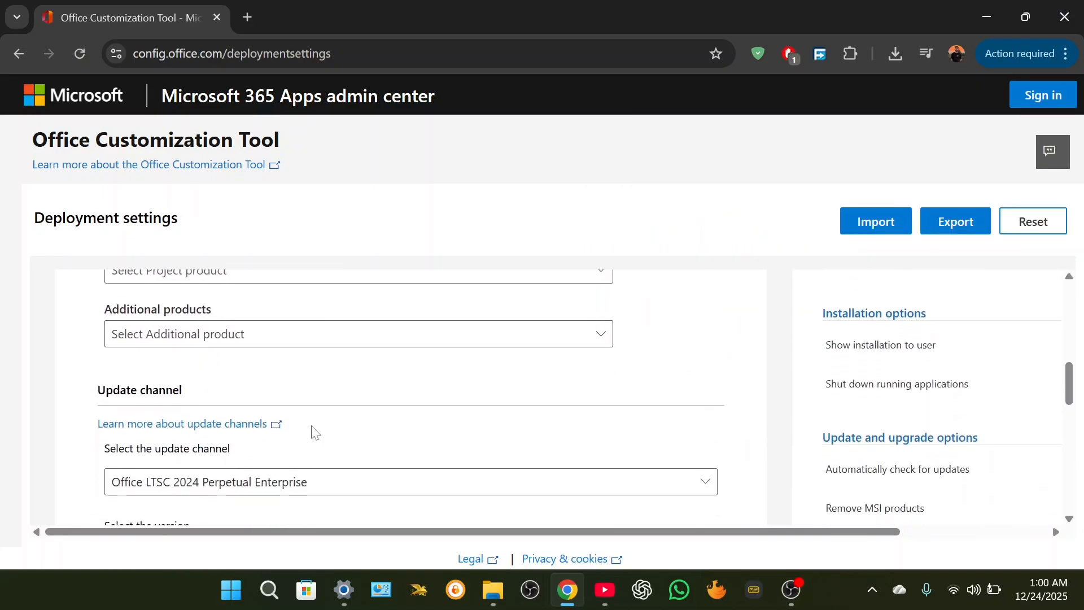
{"action": "scroll", "coordinate": [312, 433], "scroll_direction": "down", "scroll_amount": 3}
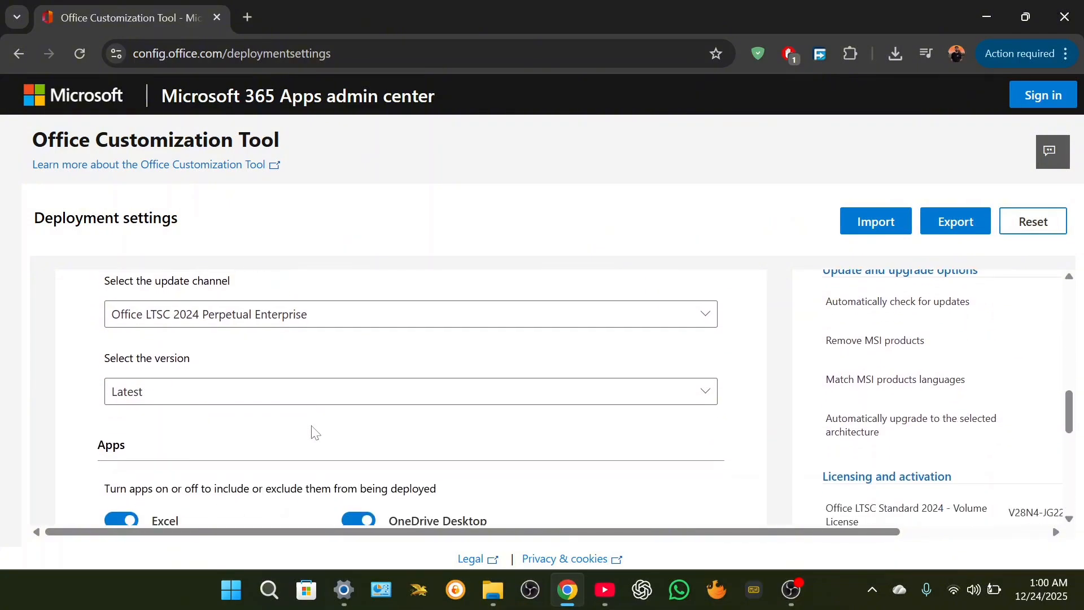
{"action": "scroll", "coordinate": [312, 433], "scroll_direction": "down", "scroll_amount": 1}
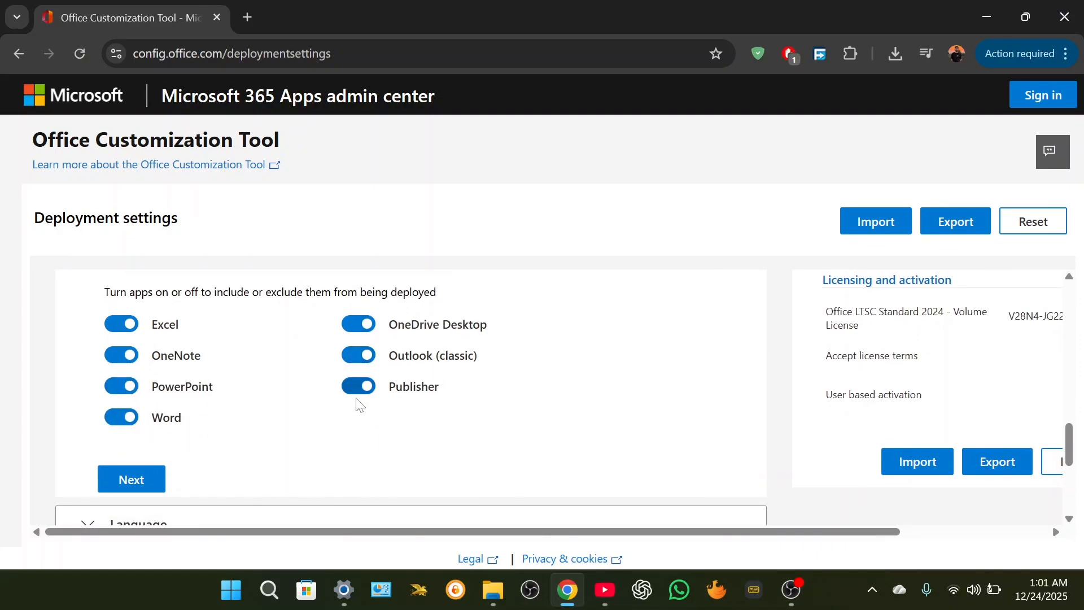
{"action": "scroll", "coordinate": [292, 412], "scroll_direction": "down", "scroll_amount": 1}
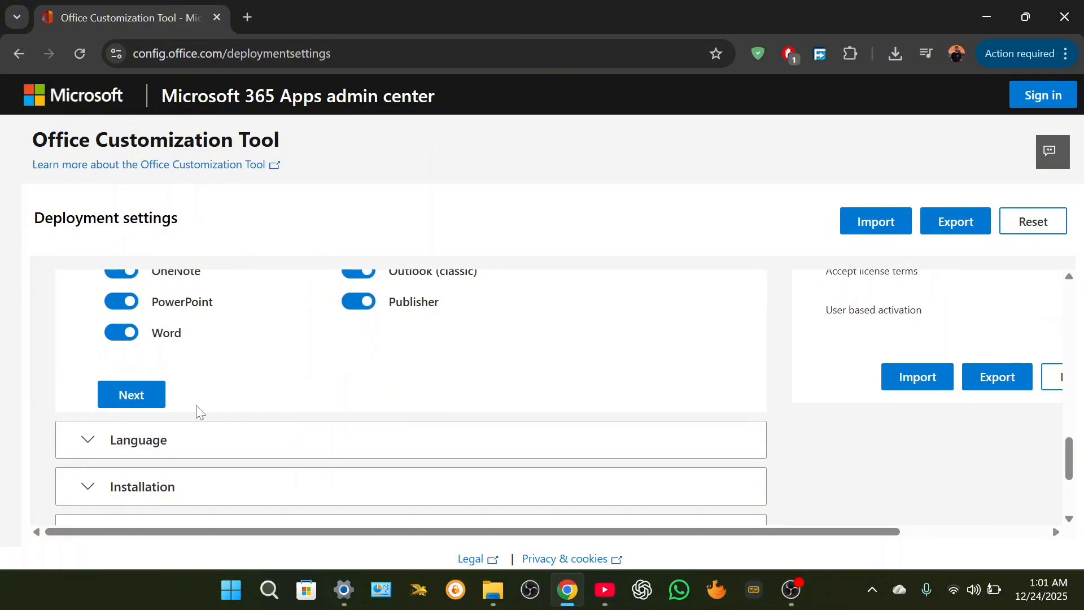
{"action": "left_click", "coordinate": [138, 397]}
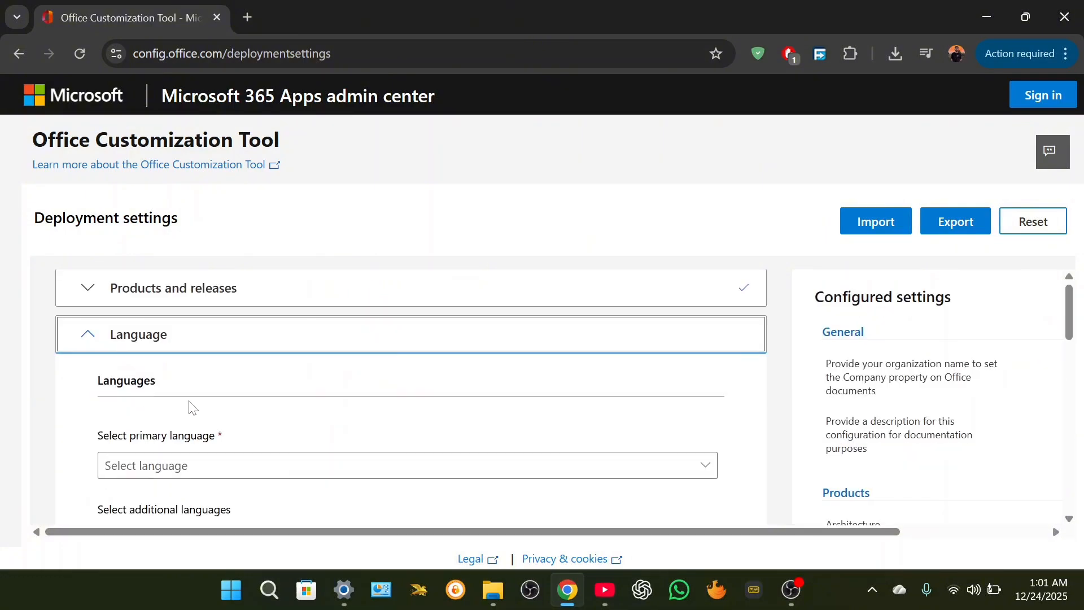
- Set the primary language to English (United States) and complete the language section
{"action": "scroll", "coordinate": [192, 405], "scroll_direction": "down", "scroll_amount": 2}
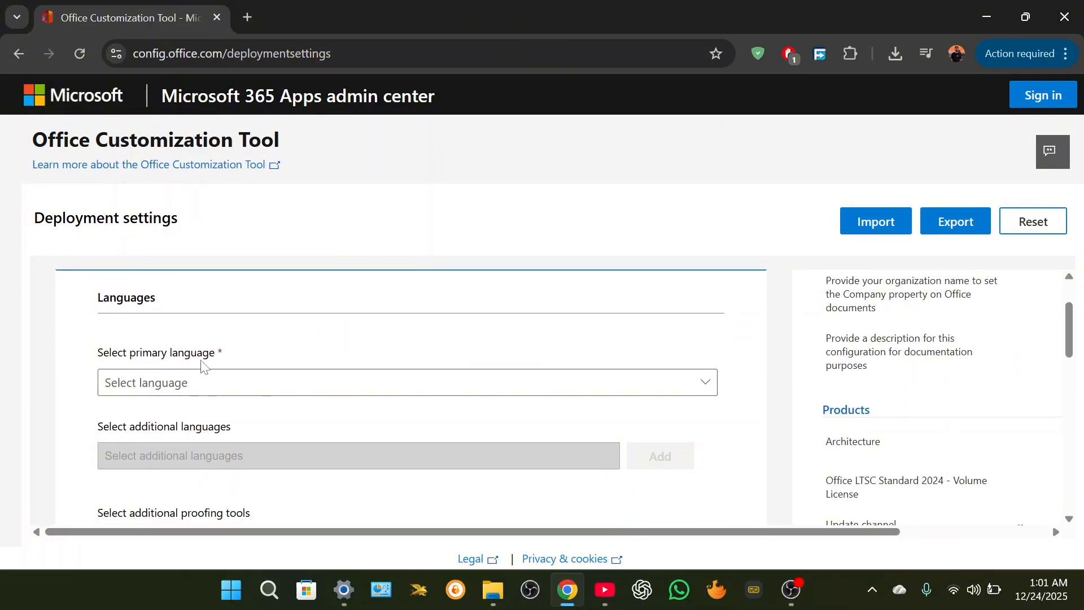
{"action": "left_click", "coordinate": [203, 386]}
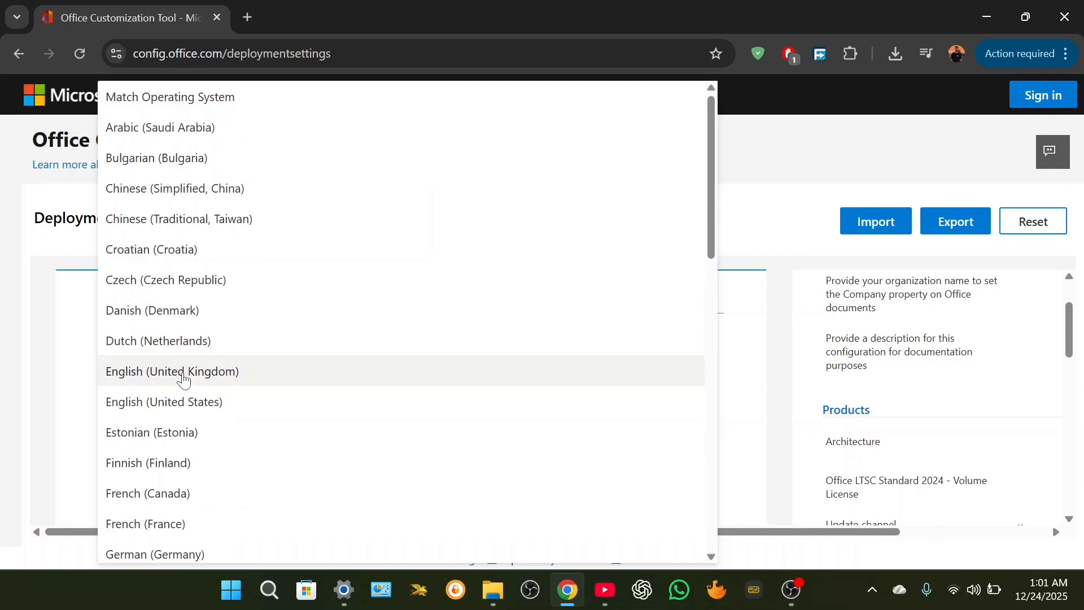
{"action": "left_click", "coordinate": [180, 412]}
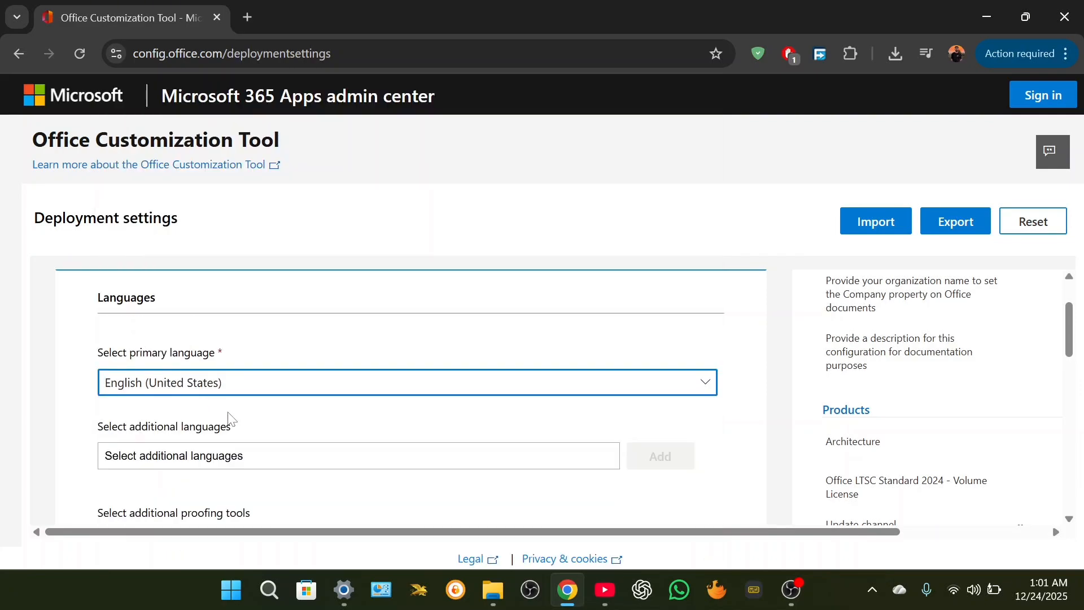
{"action": "scroll", "coordinate": [228, 418], "scroll_direction": "down", "scroll_amount": 4}
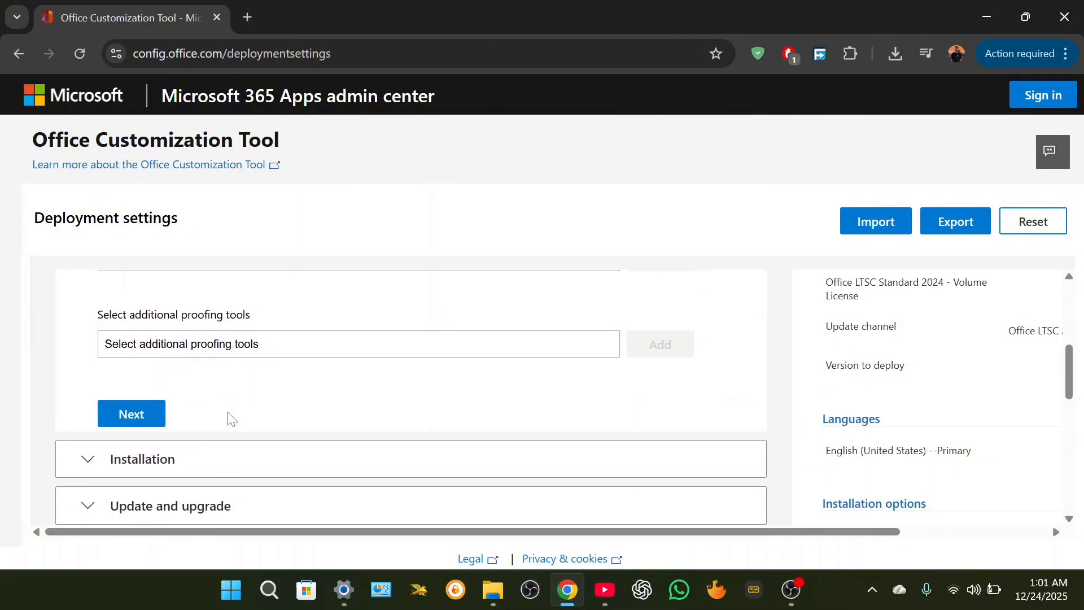
{"action": "left_click", "coordinate": [143, 416]}
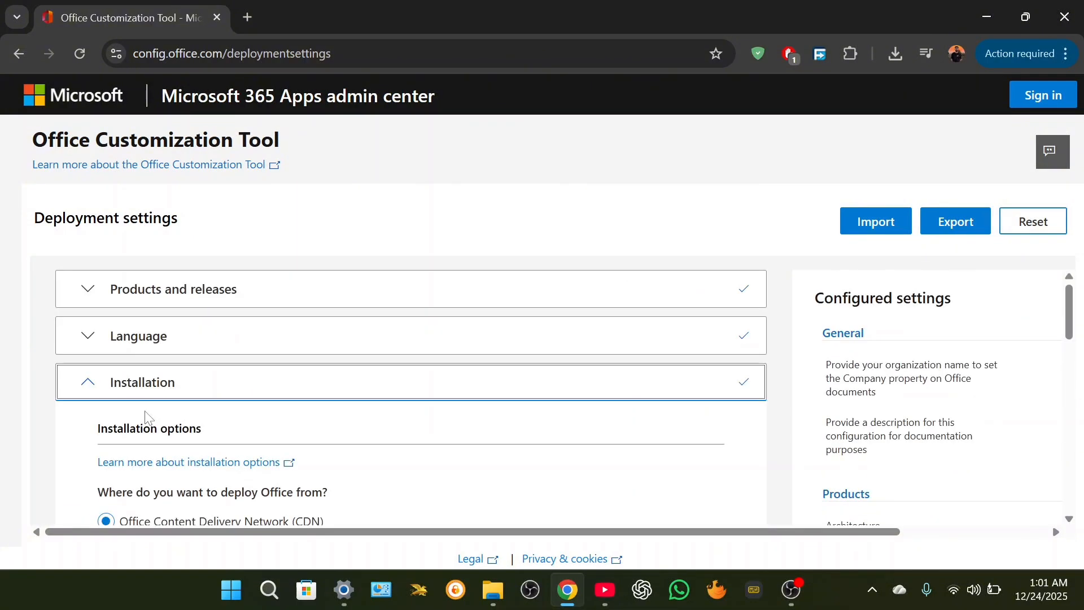
- Export the configuration as Configuration.xml, keeping the current default file format settings and accepting the license terms
{"action": "left_click", "coordinate": [961, 226]}
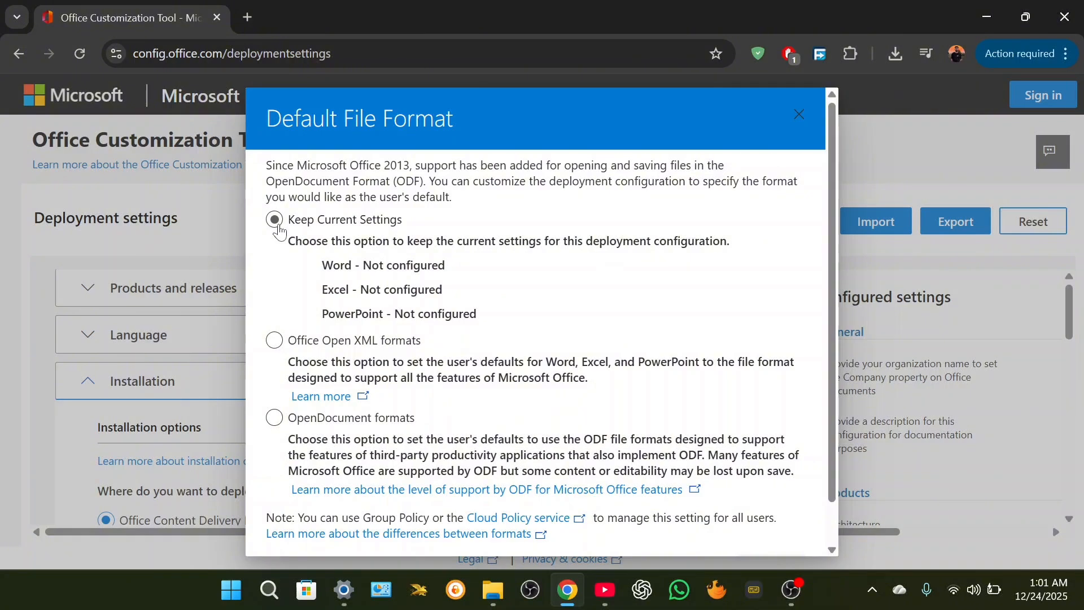
{"action": "scroll", "coordinate": [500, 303], "scroll_direction": "down", "scroll_amount": 1}
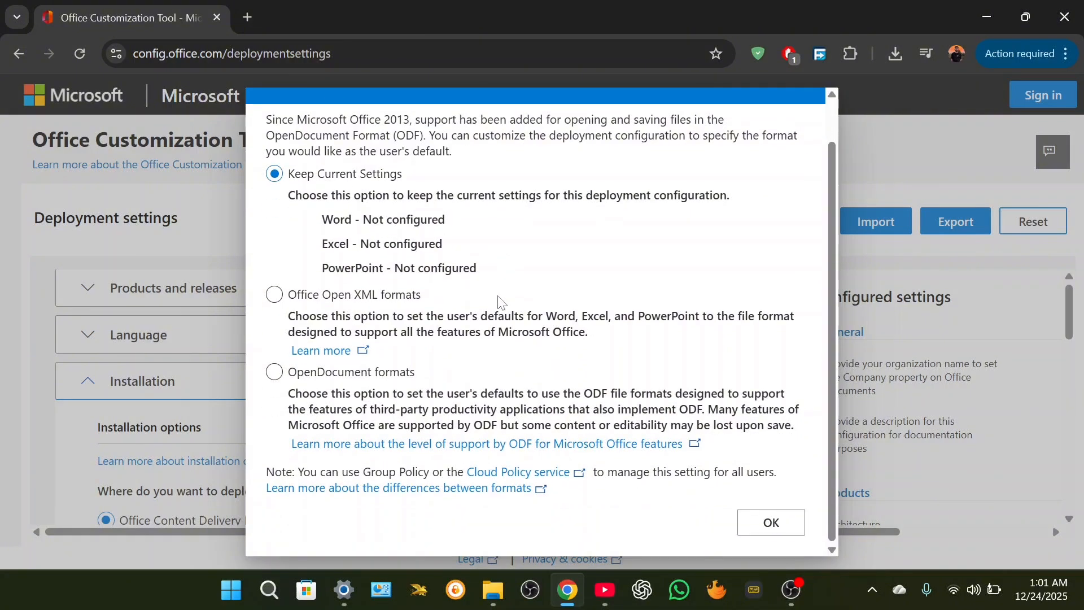
{"action": "left_click", "coordinate": [778, 525]}
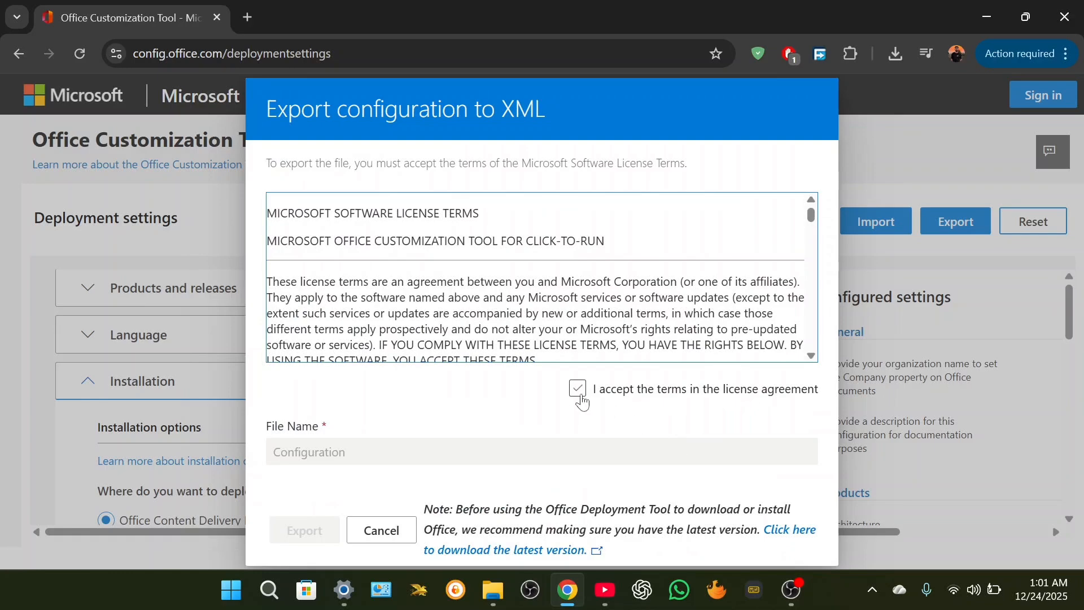
{"action": "left_click", "coordinate": [584, 401]}
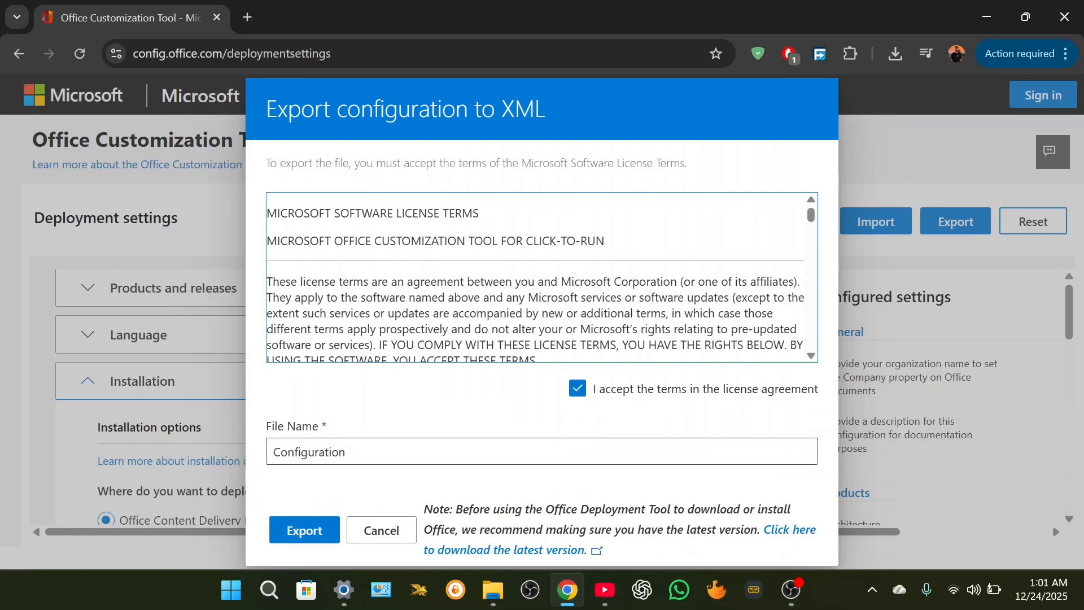
{"action": "left_click", "coordinate": [305, 530]}
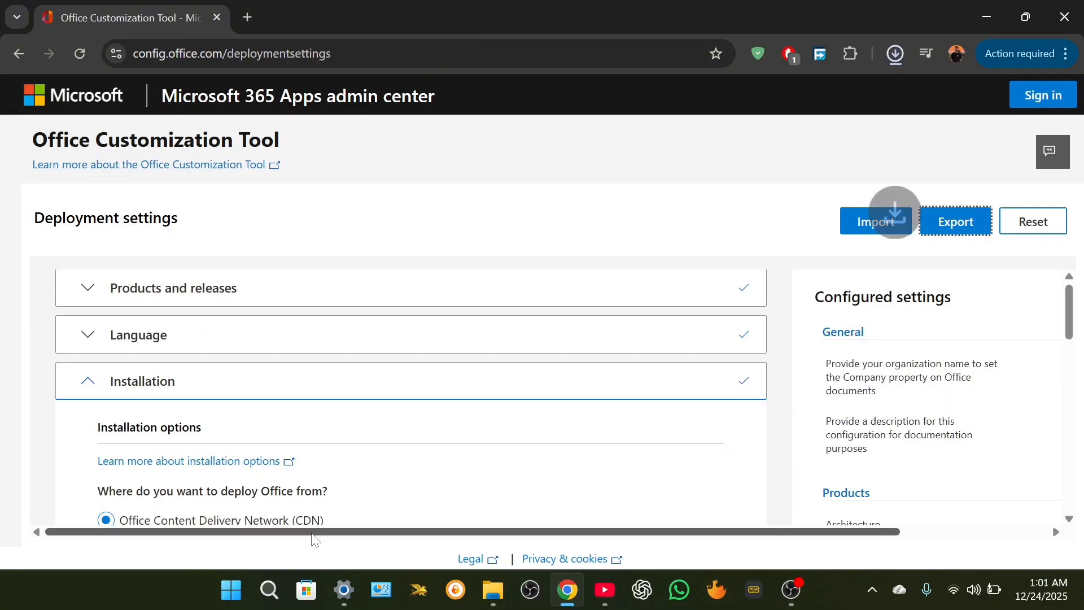
{"action": "mouse_move", "coordinate": [717, 111]}
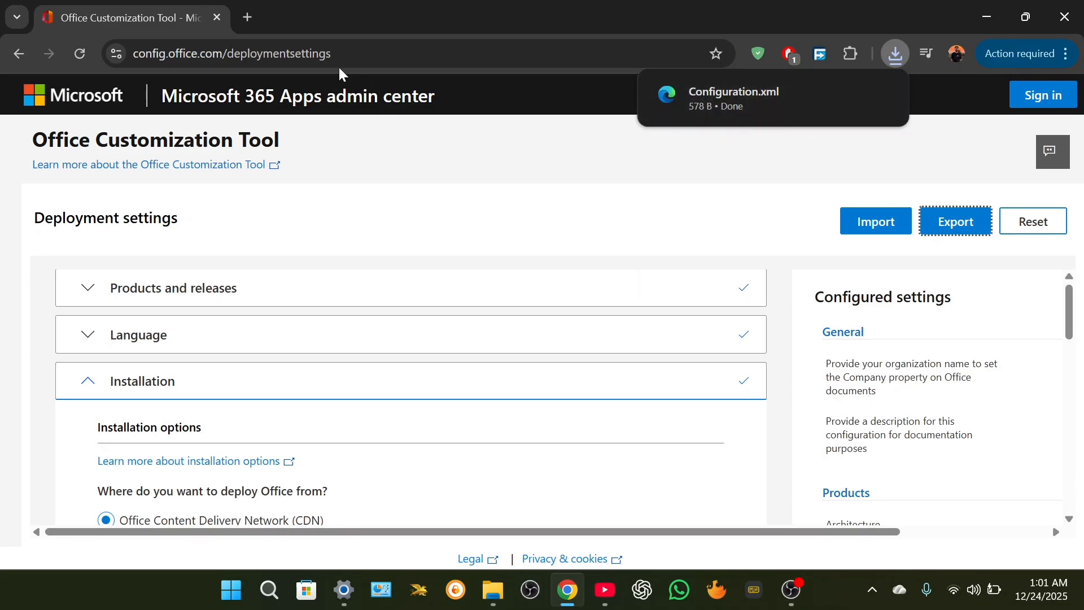
- Search Google for "office deployment tool" in a new browser tab and open Microsoft's Office Deployment Tool download page
{"action": "left_click", "coordinate": [247, 19]}
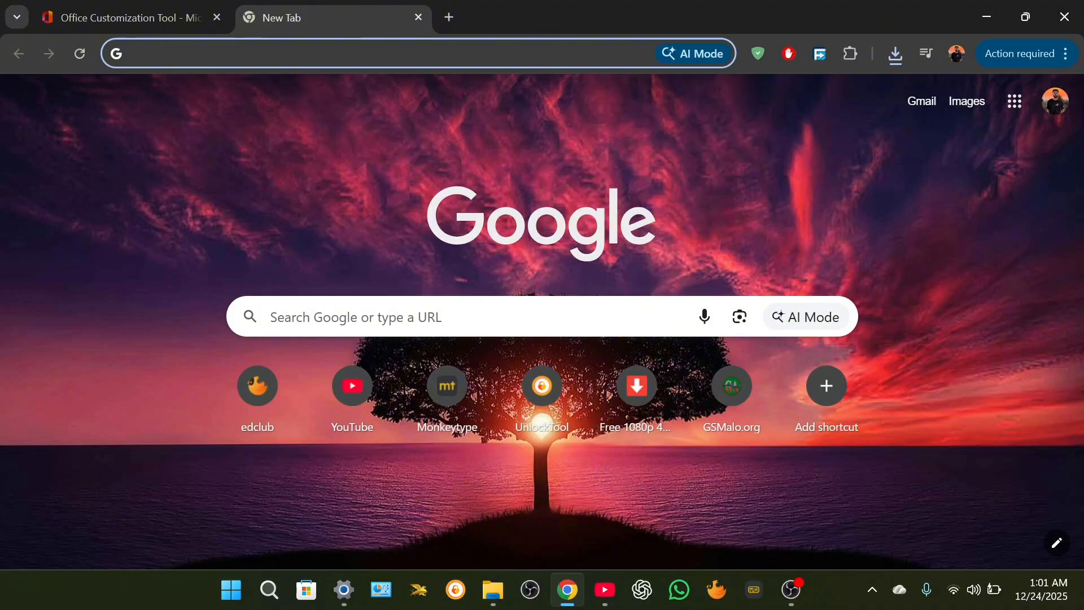
{"action": "left_click", "coordinate": [271, 317]}
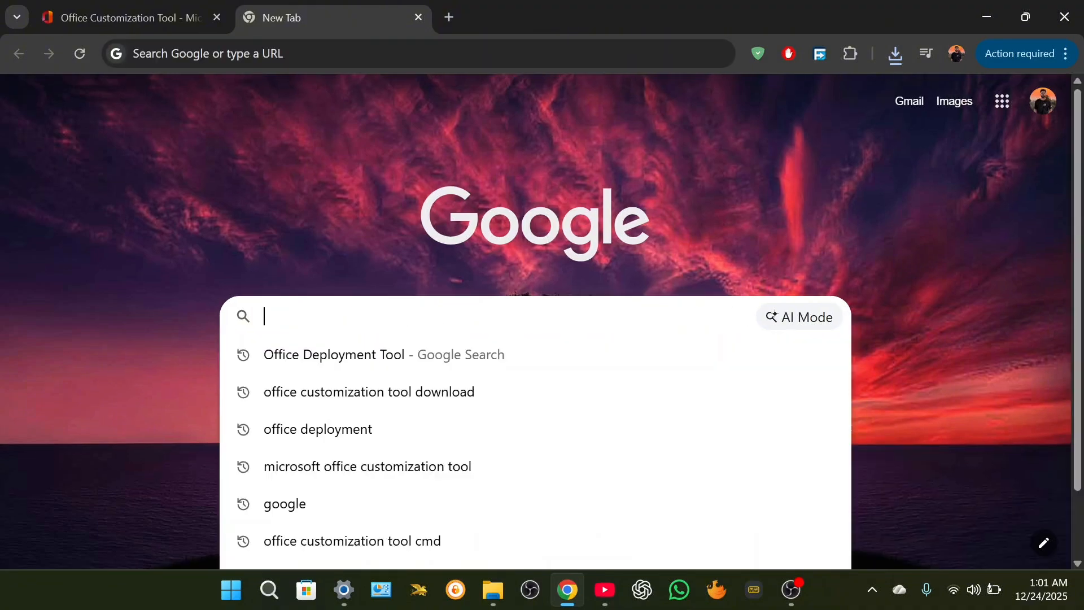
{"action": "type", "text": "office deployment tool"}
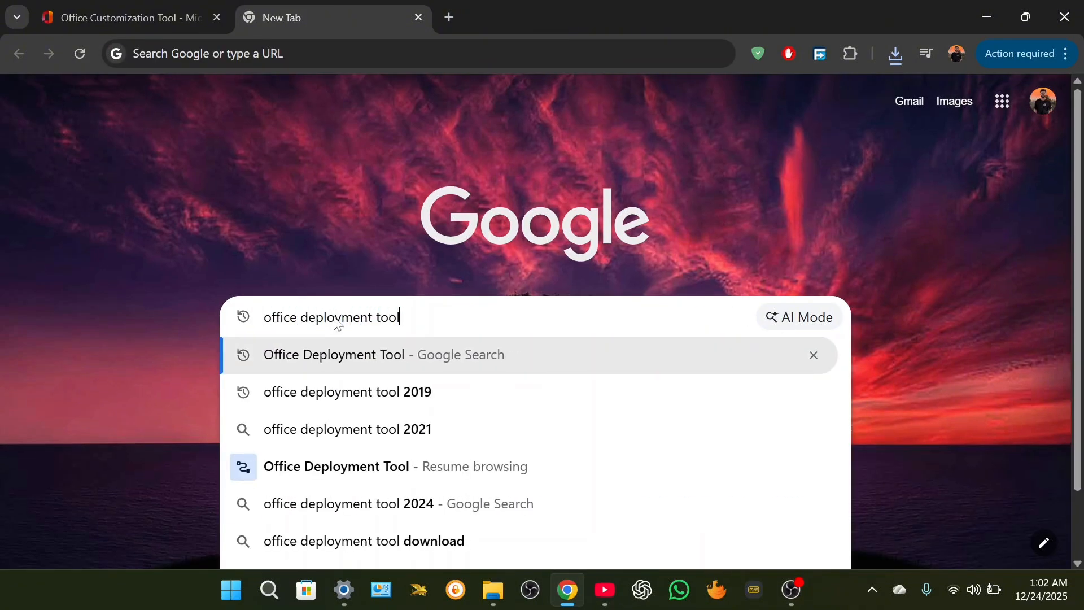
{"action": "key", "text": "Return"}
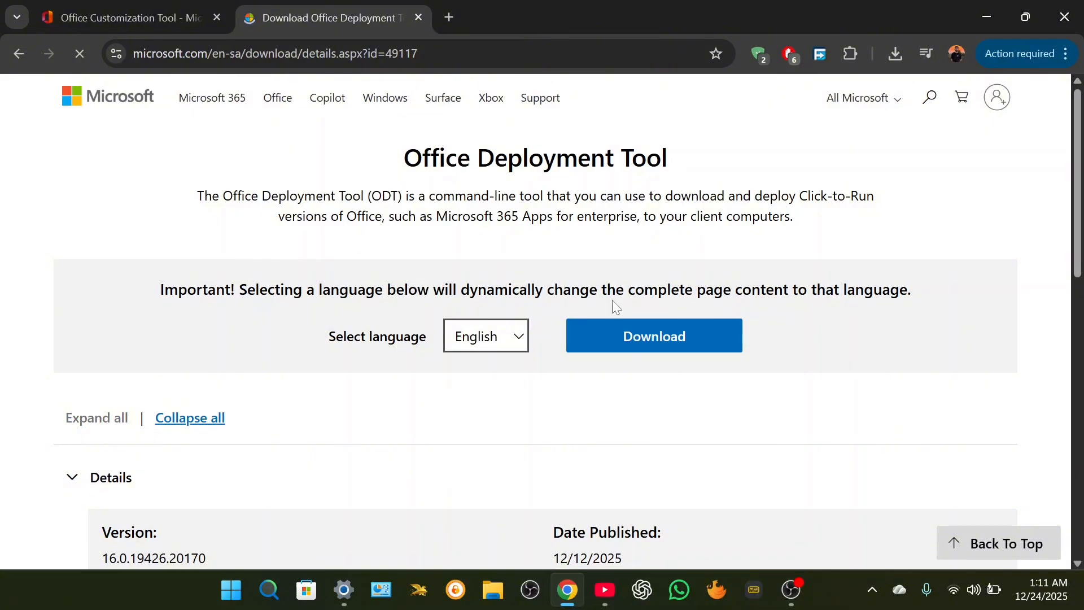
- Download officedeploymenttool_19426-20170.exe in English to the Downloads folder with Free Download Manager, and close the download manager
{"action": "left_click", "coordinate": [645, 336]}
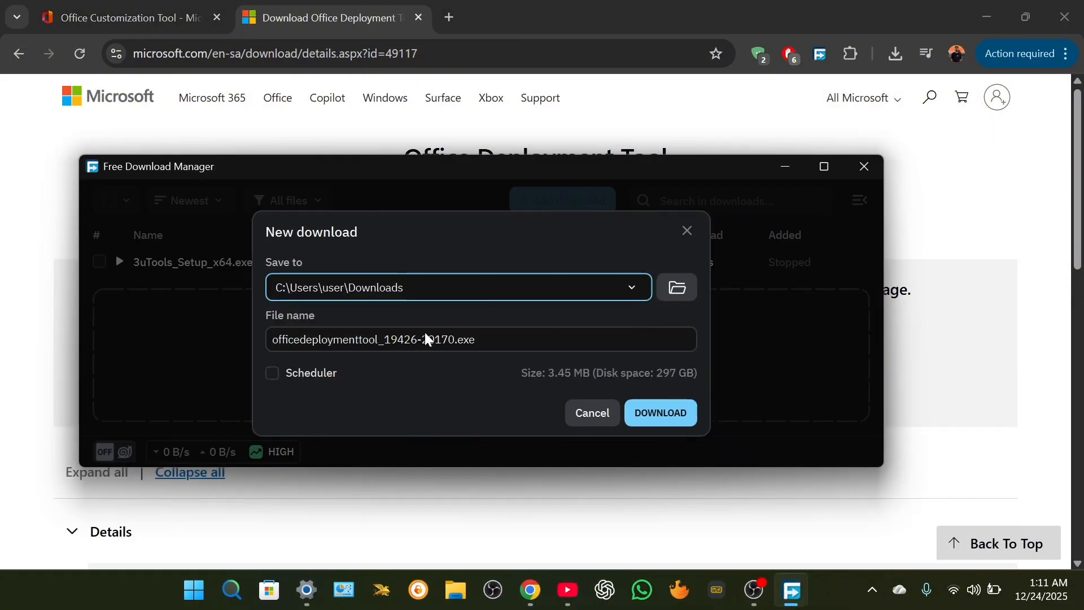
{"action": "left_click", "coordinate": [656, 417]}
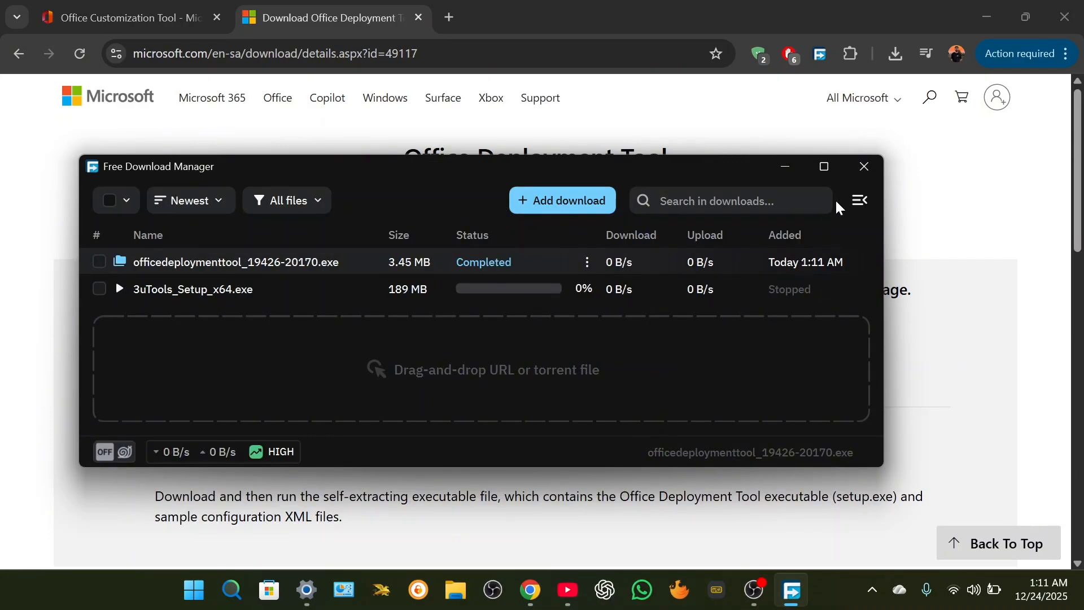
{"action": "left_click", "coordinate": [866, 169]}
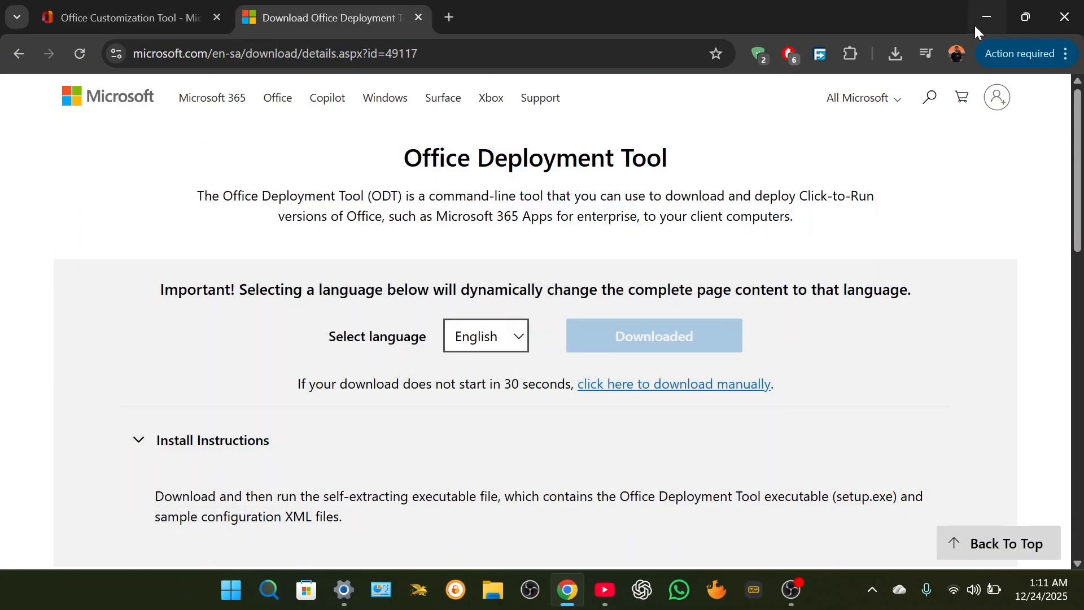
- Minimize the browser and switch to File Explorer with the Downloads folder open
{"action": "left_click", "coordinate": [989, 21]}
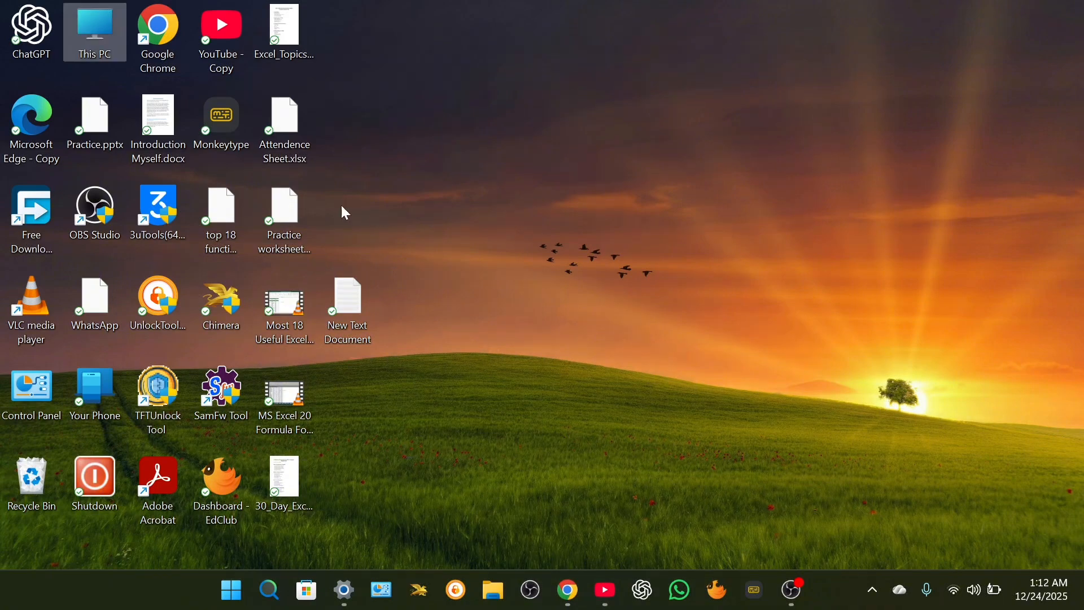
{"action": "double_click", "coordinate": [97, 25]}
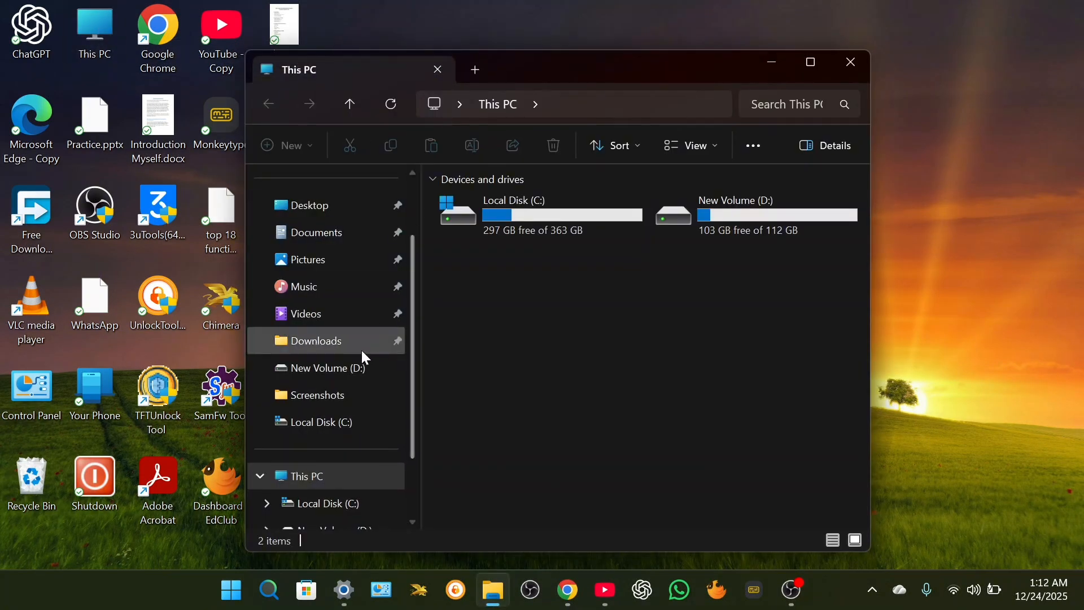
{"action": "left_click", "coordinate": [331, 352]}
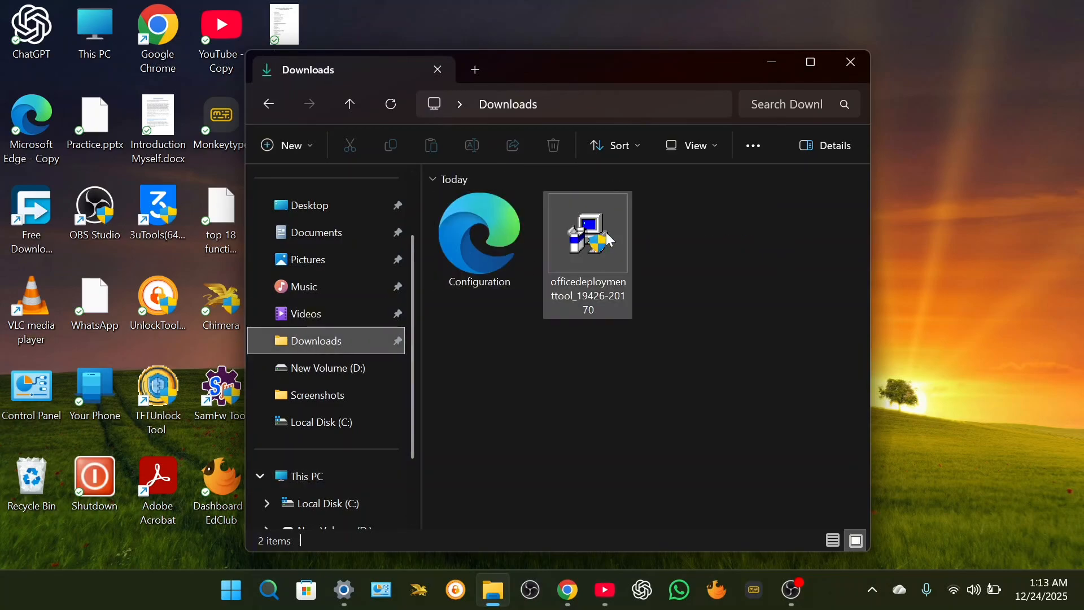
{"action": "double_click", "coordinate": [596, 242]}
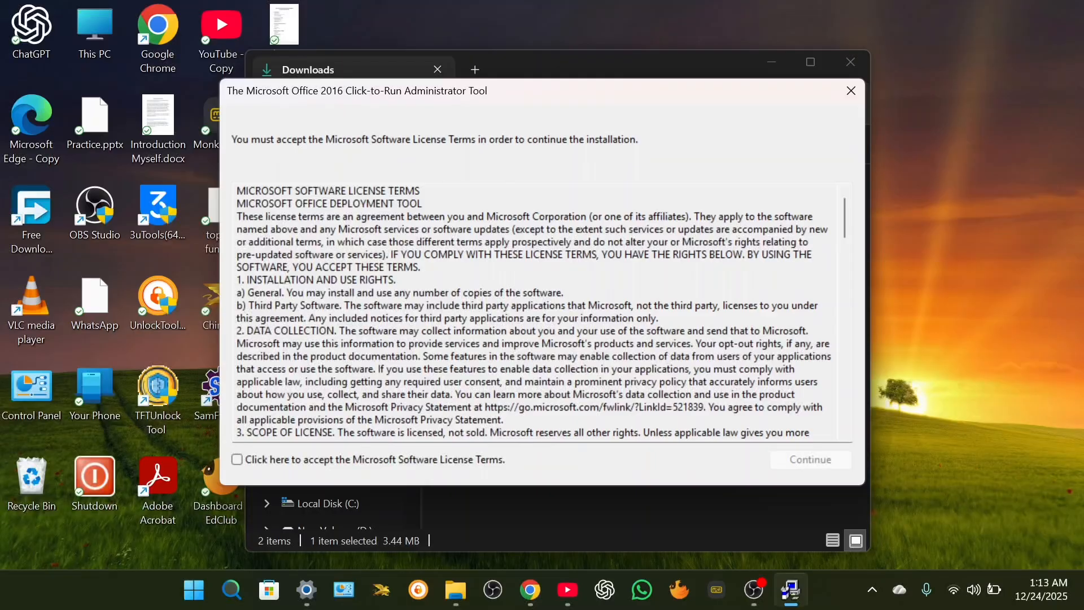
{"action": "left_click", "coordinate": [236, 459]}
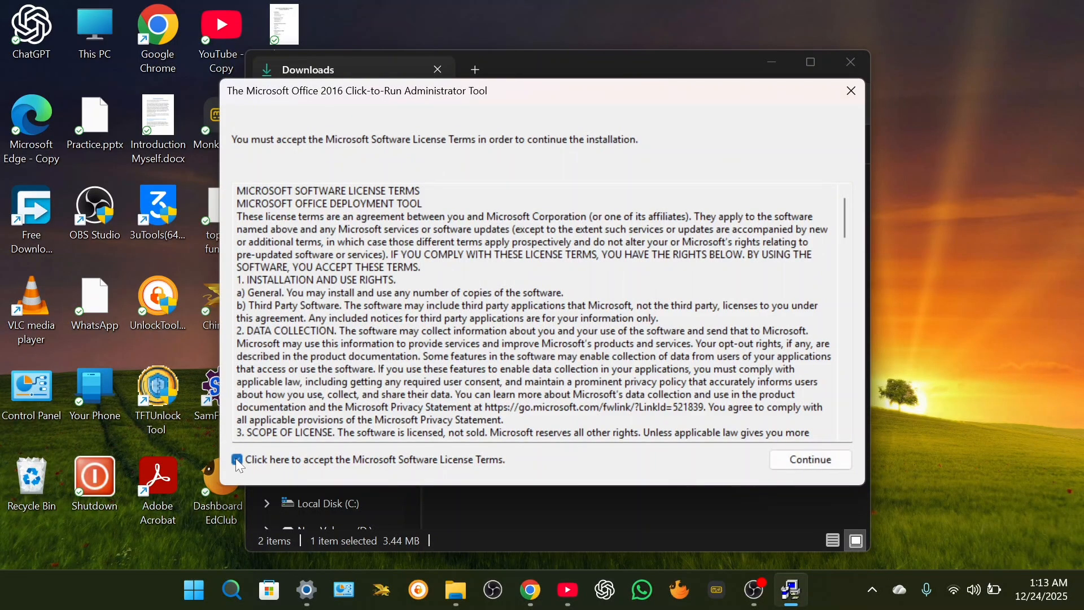
{"action": "left_click", "coordinate": [805, 459]}
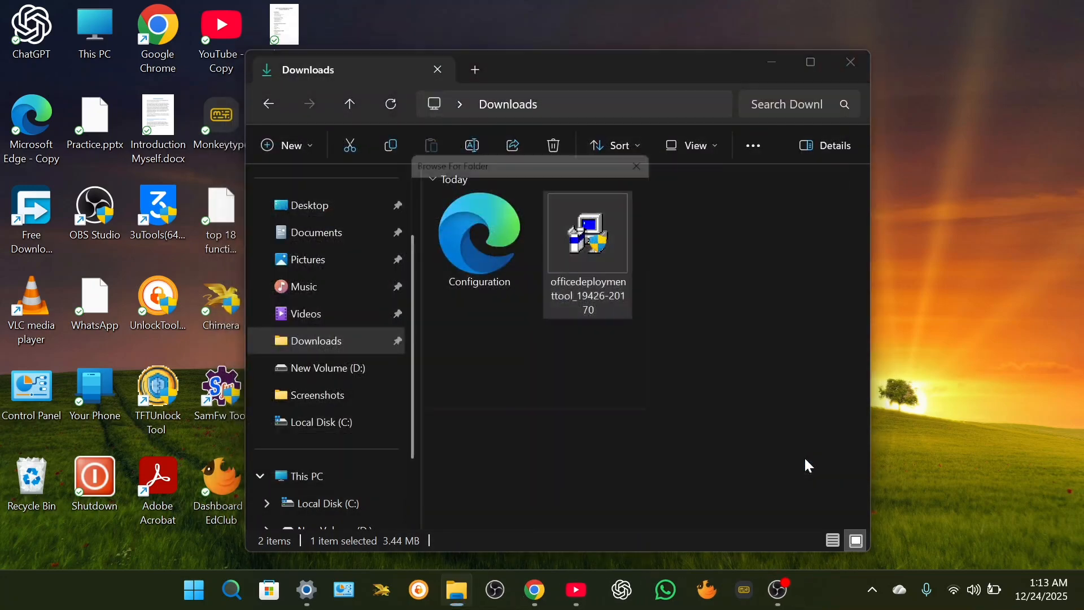
{"action": "scroll", "coordinate": [519, 343], "scroll_direction": "down", "scroll_amount": 1}
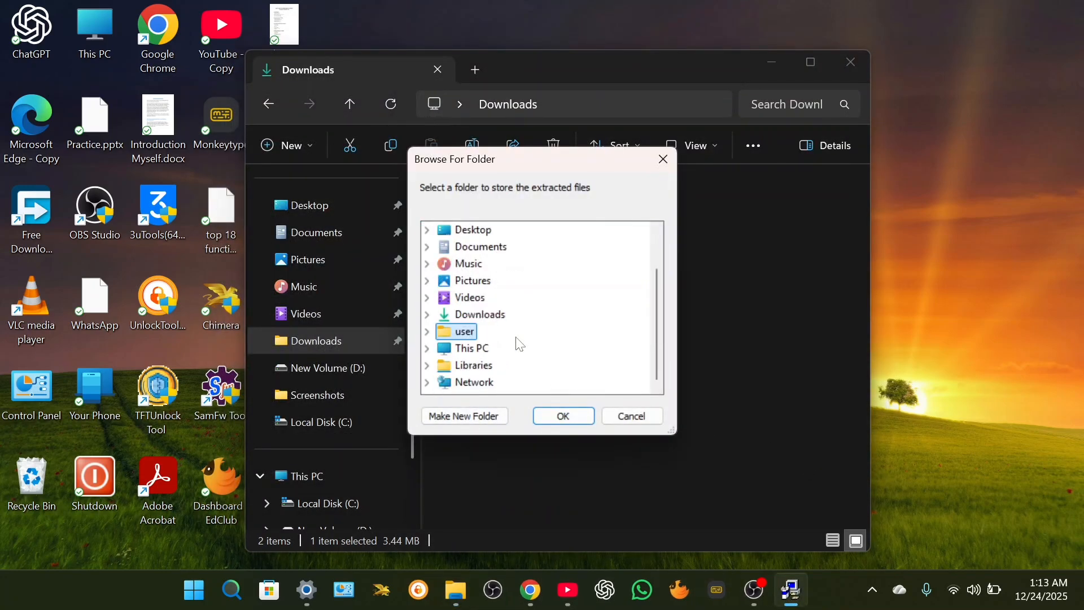
{"action": "left_click", "coordinate": [480, 315]}
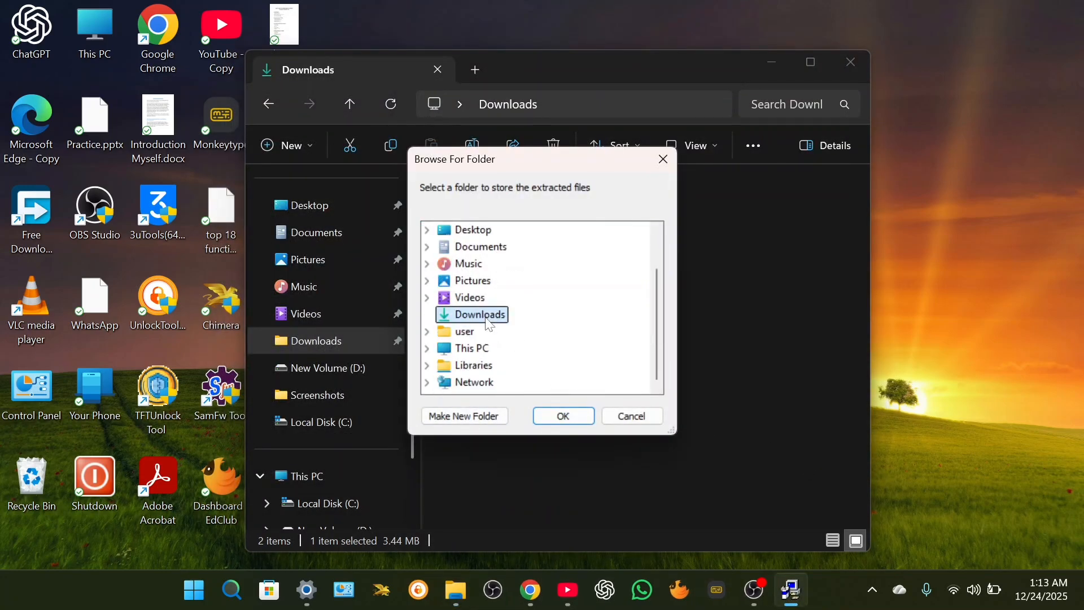
{"action": "left_click", "coordinate": [554, 415]}
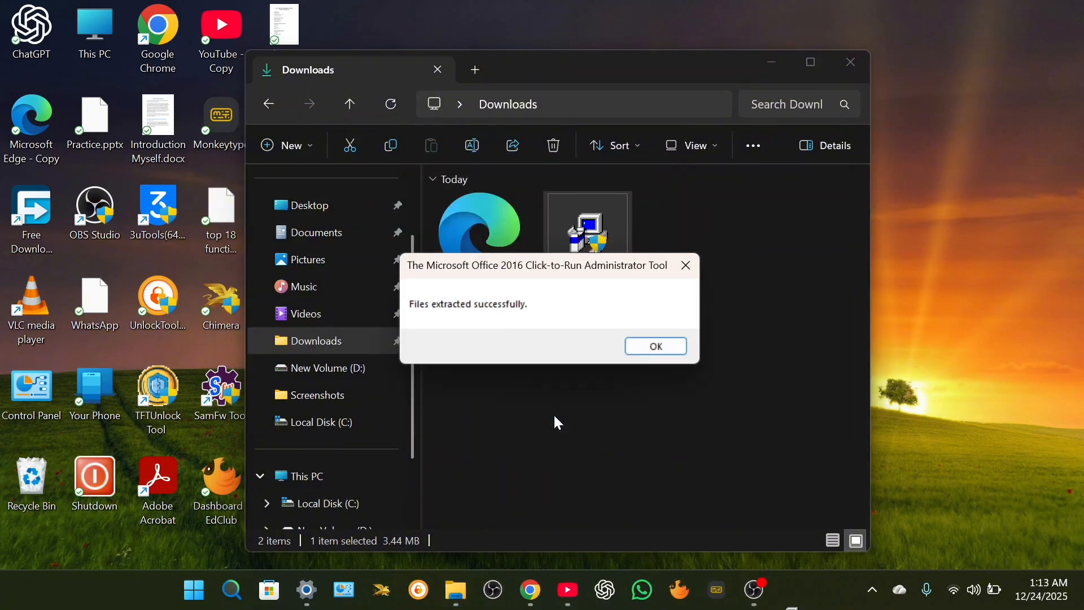
{"action": "left_click", "coordinate": [655, 347]}
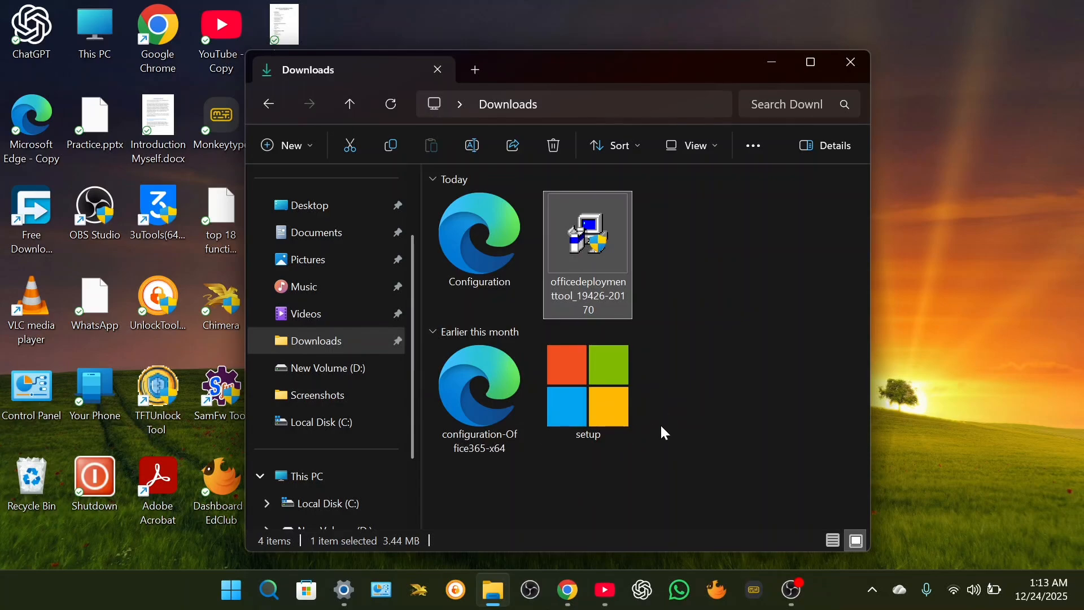
- Show the Downloads folder in details view and create a new folder there named Office 2024
{"action": "left_click", "coordinate": [834, 541]}
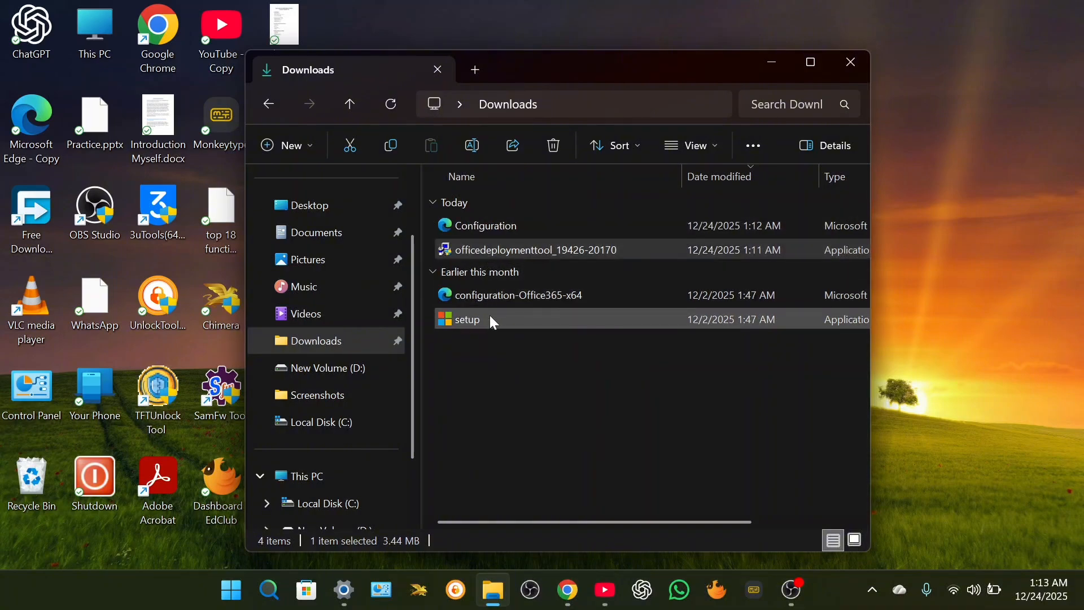
{"action": "left_click", "coordinate": [467, 376]}
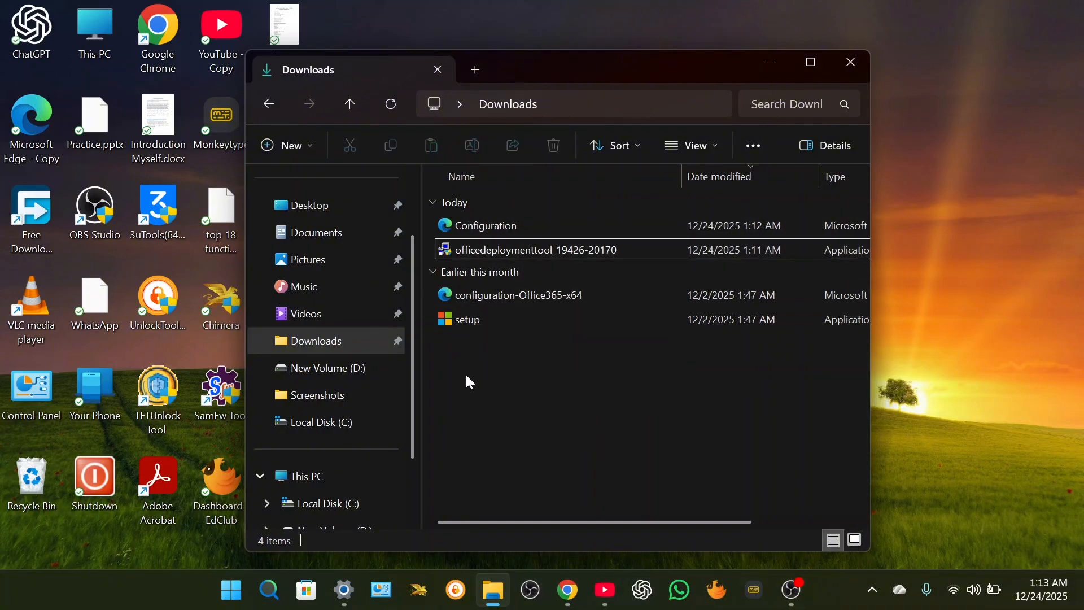
{"action": "right_click", "coordinate": [493, 370]}
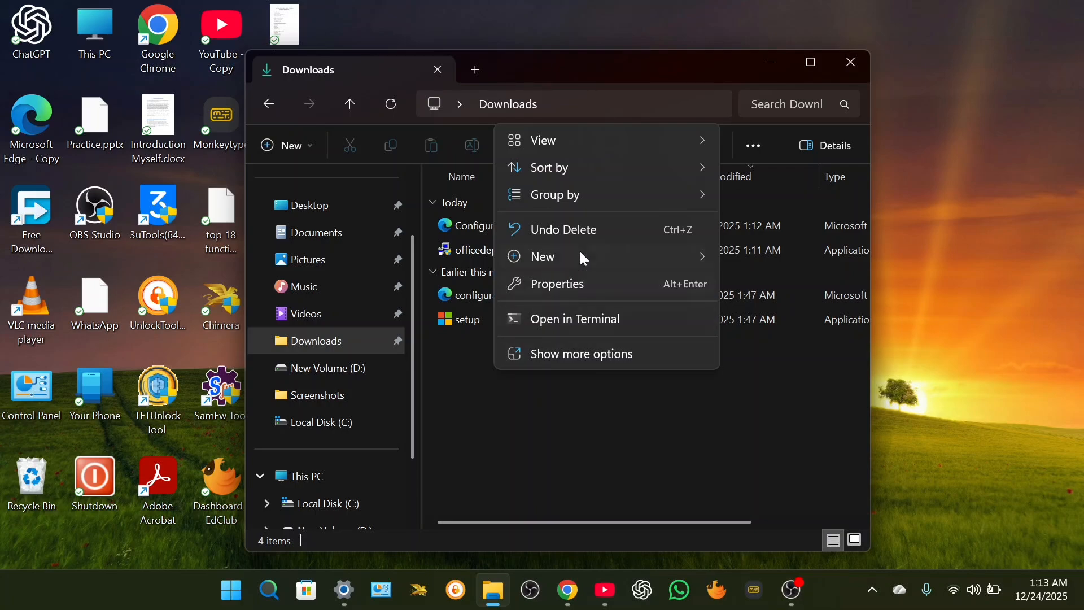
{"action": "mouse_move", "coordinate": [622, 259]}
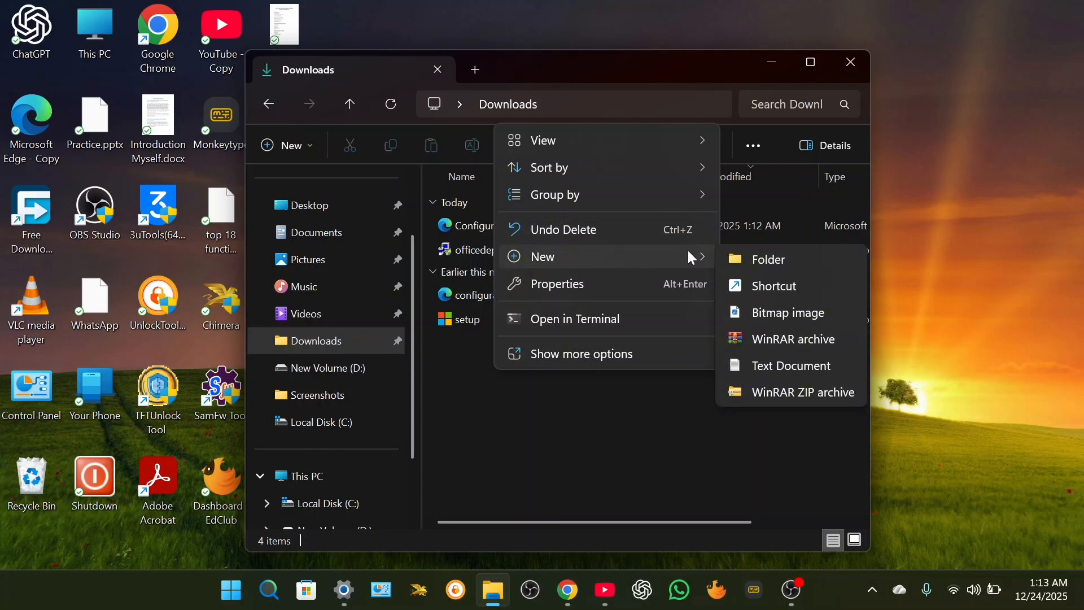
{"action": "left_click", "coordinate": [744, 257]}
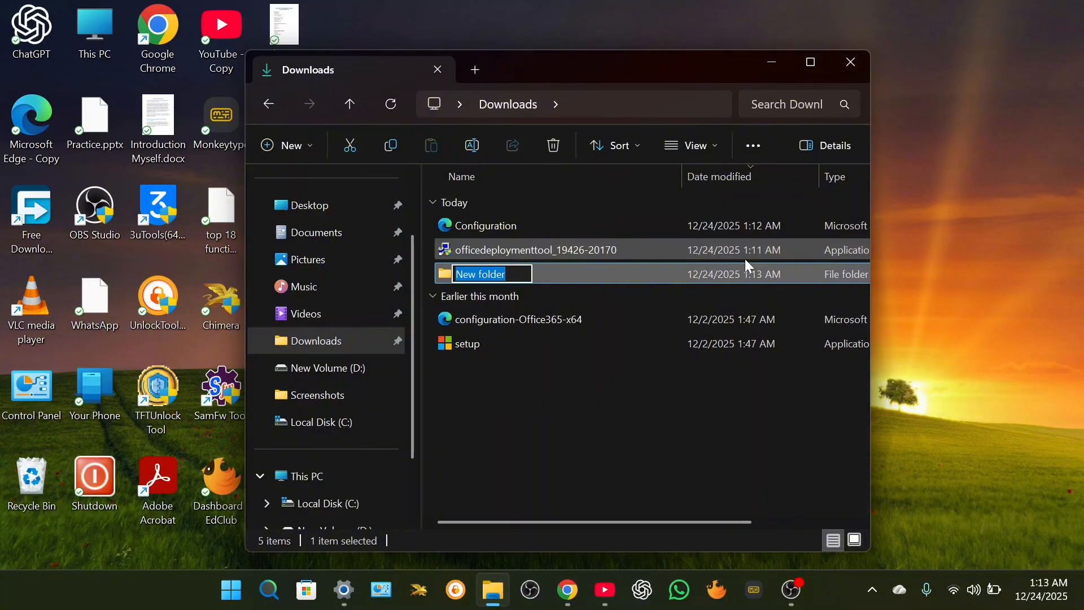
{"action": "type", "text": "O"}
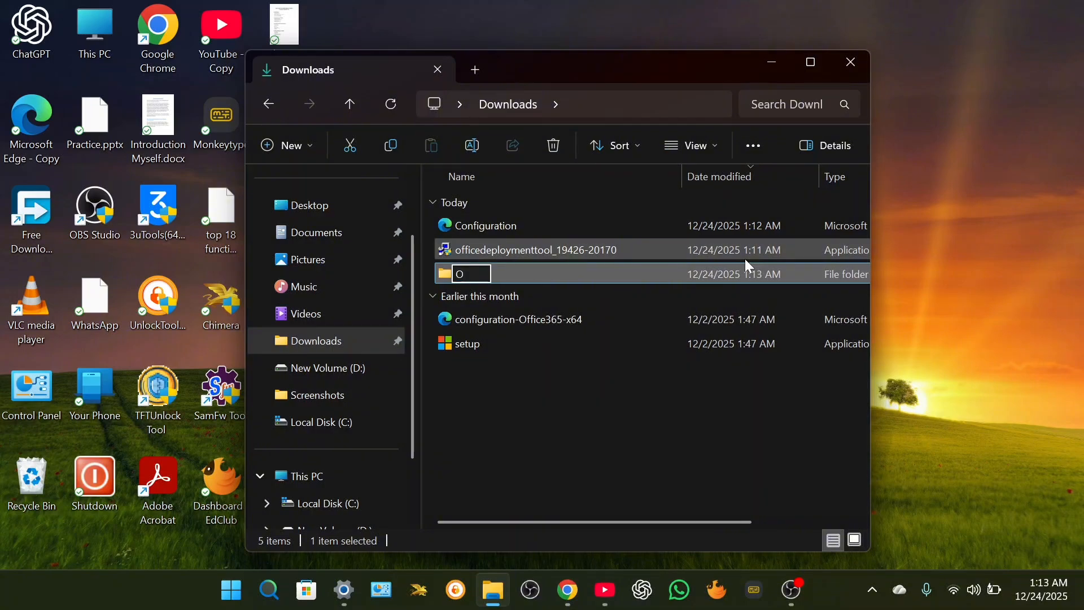
{"action": "type", "text": "ffice 2024"}
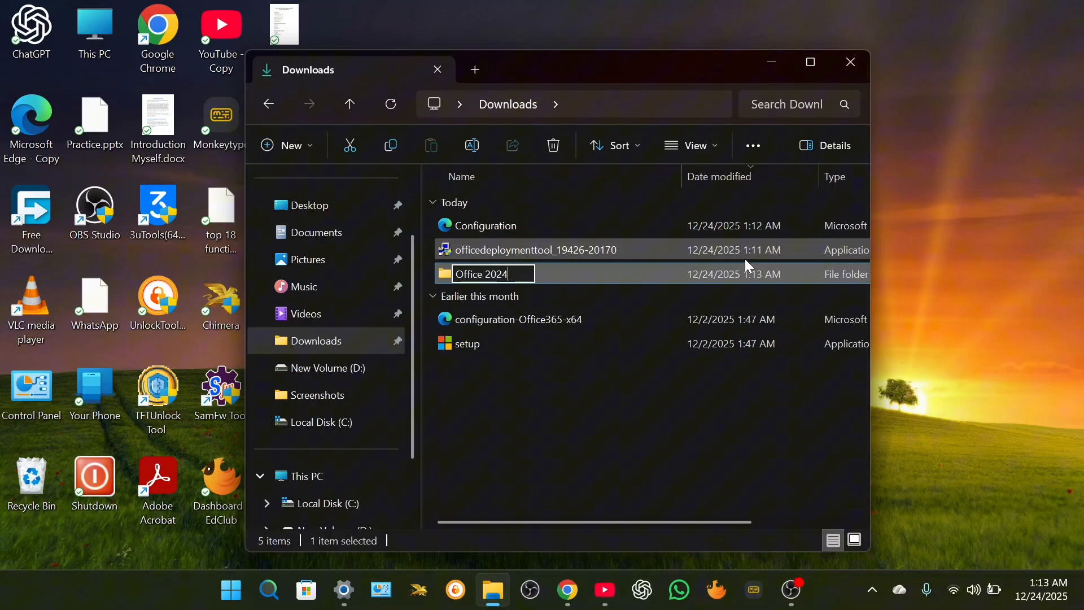
{"action": "key", "text": "Return"}
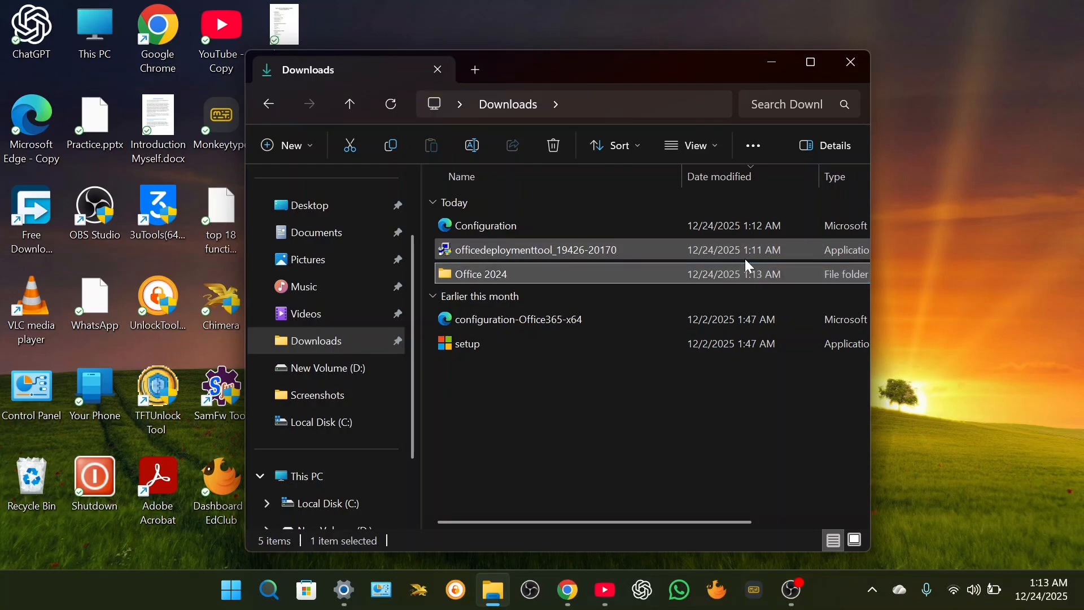
- Move the setup file from Downloads into the Office 2024 folder
{"action": "left_click", "coordinate": [489, 343]}
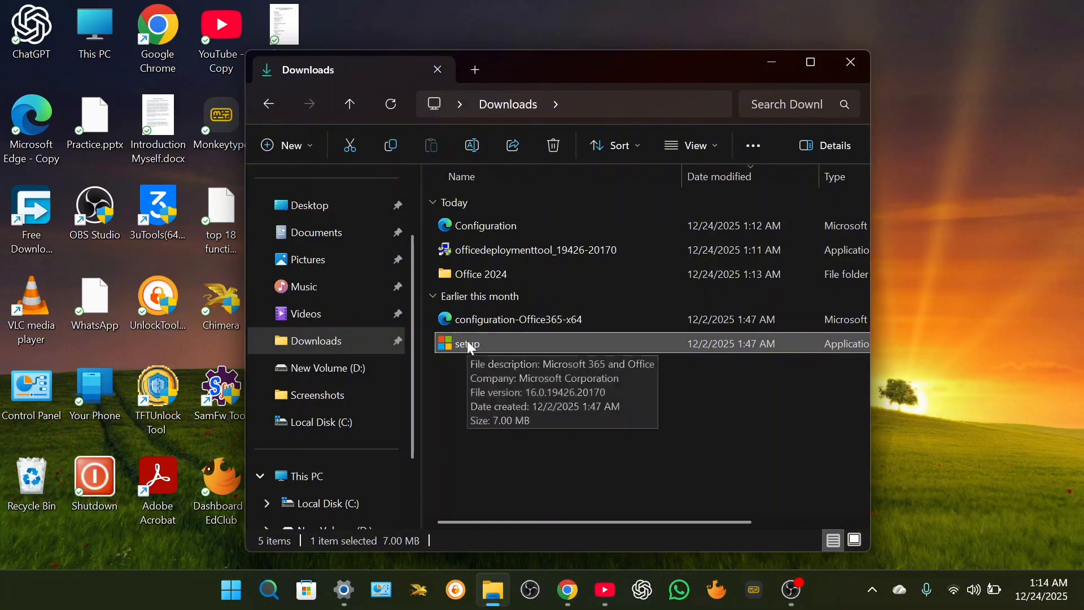
{"action": "right_click", "coordinate": [469, 342]}
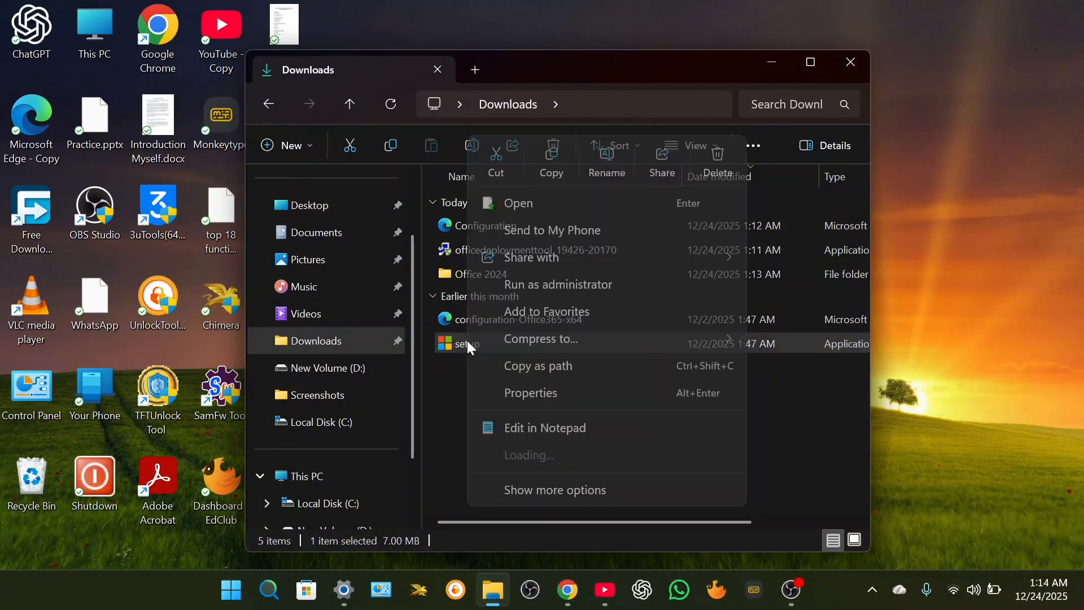
{"action": "left_click", "coordinate": [497, 163]}
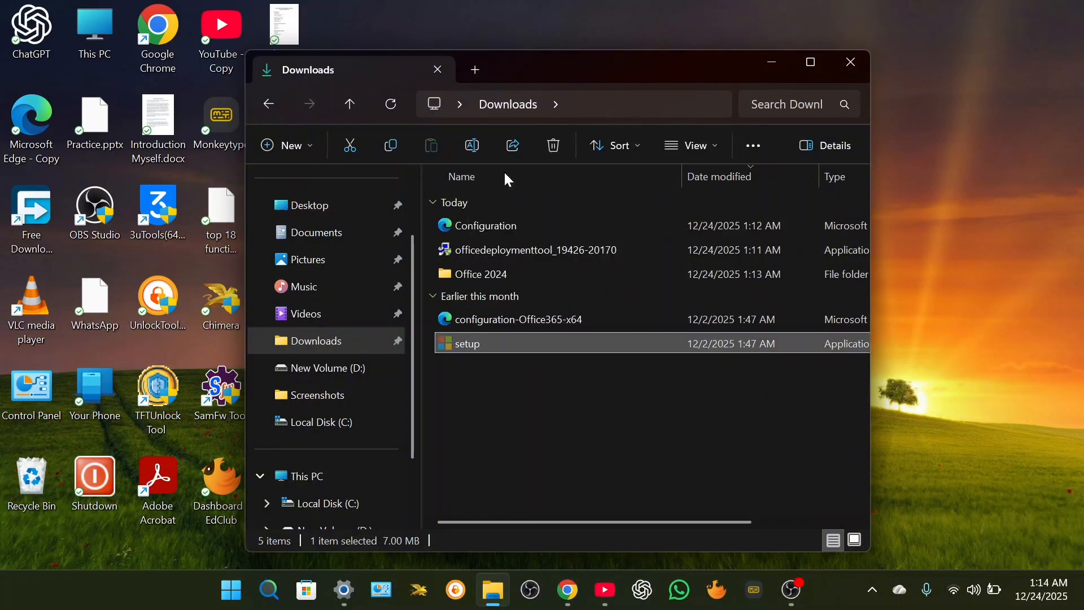
{"action": "double_click", "coordinate": [482, 269]}
{"action": "right_click", "coordinate": [483, 236]}
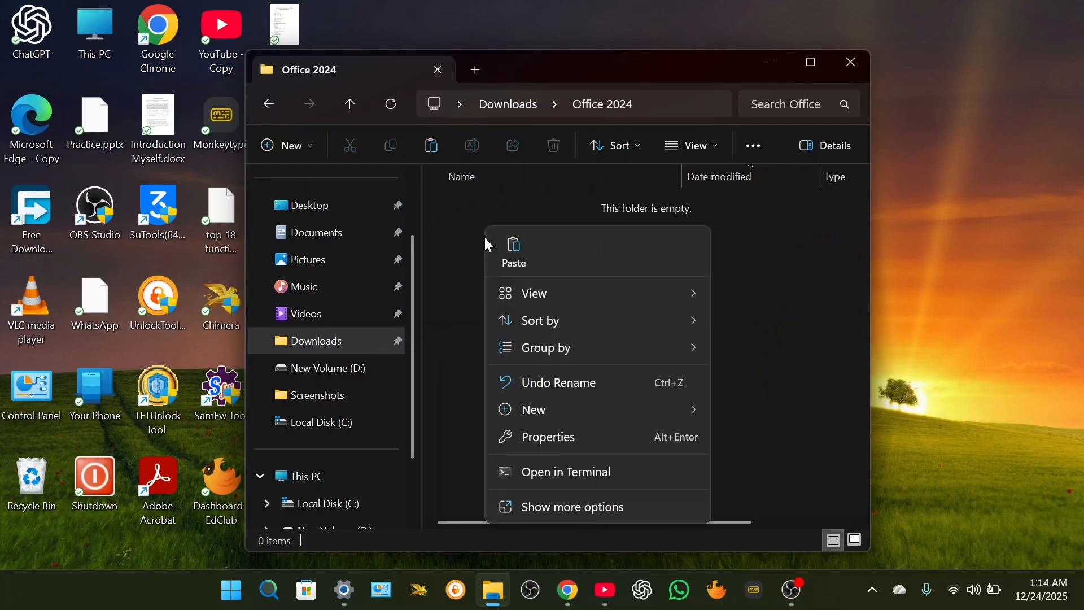
{"action": "left_click", "coordinate": [513, 253]}
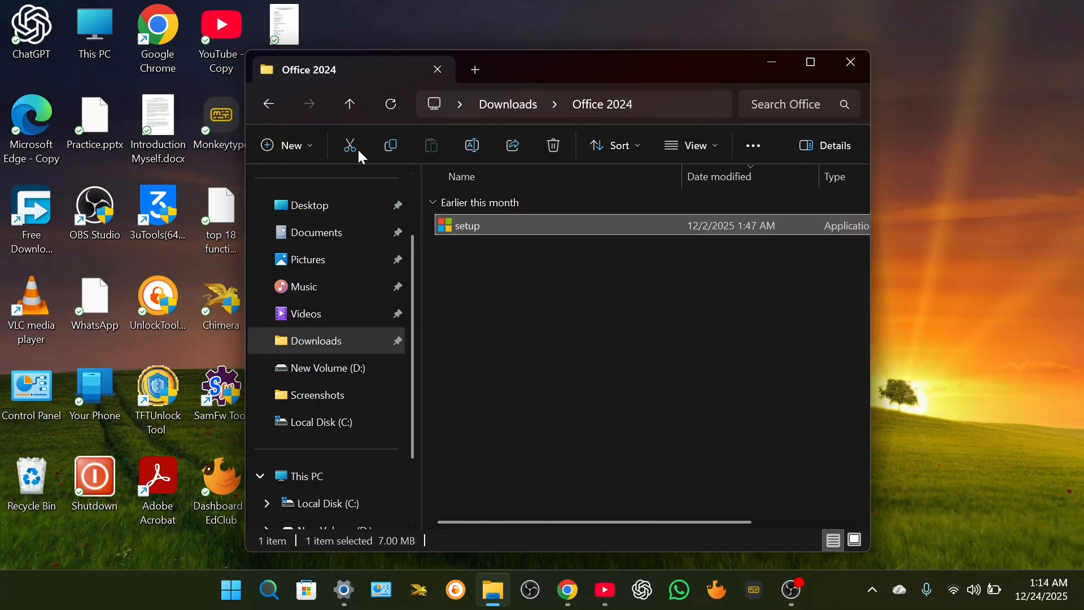
- Move the Configuration file from Downloads into the Office 2024 folder, check that folder's contents and return to Downloads
{"action": "left_click", "coordinate": [268, 106]}
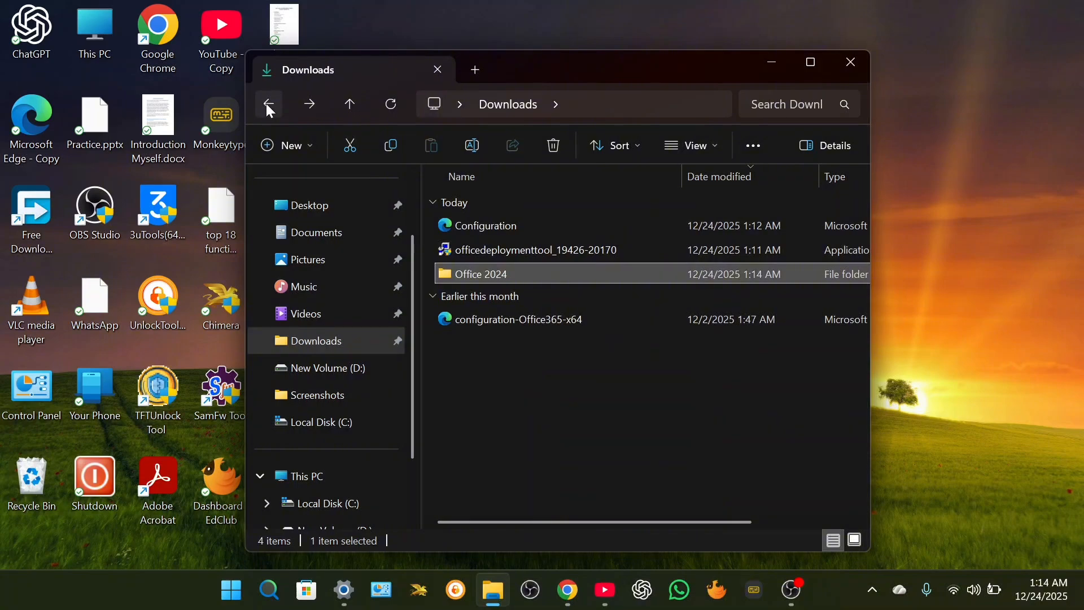
{"action": "right_click", "coordinate": [473, 226]}
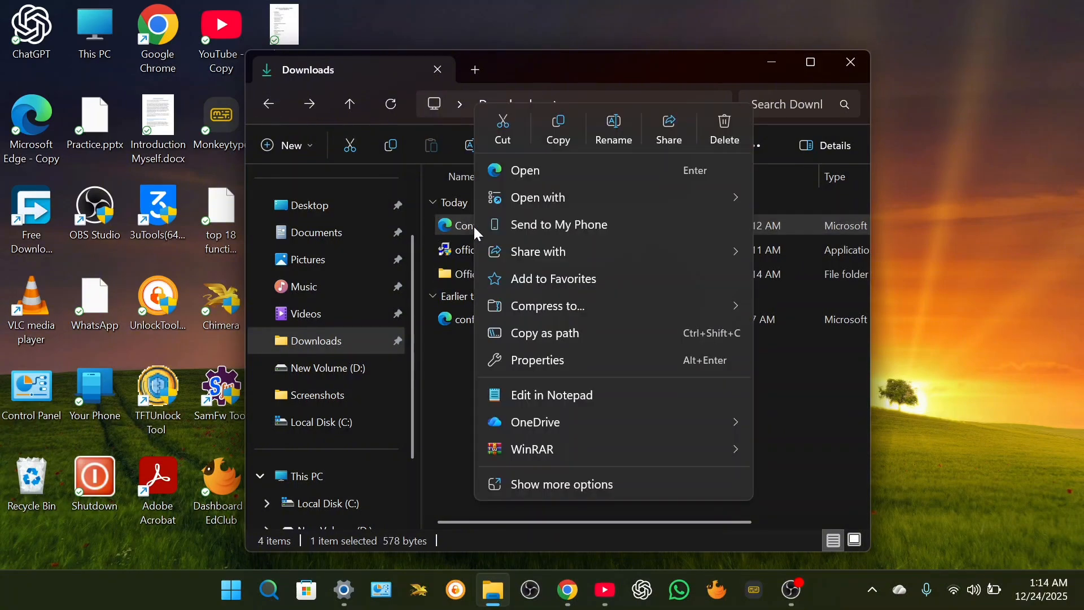
{"action": "left_click", "coordinate": [506, 136]}
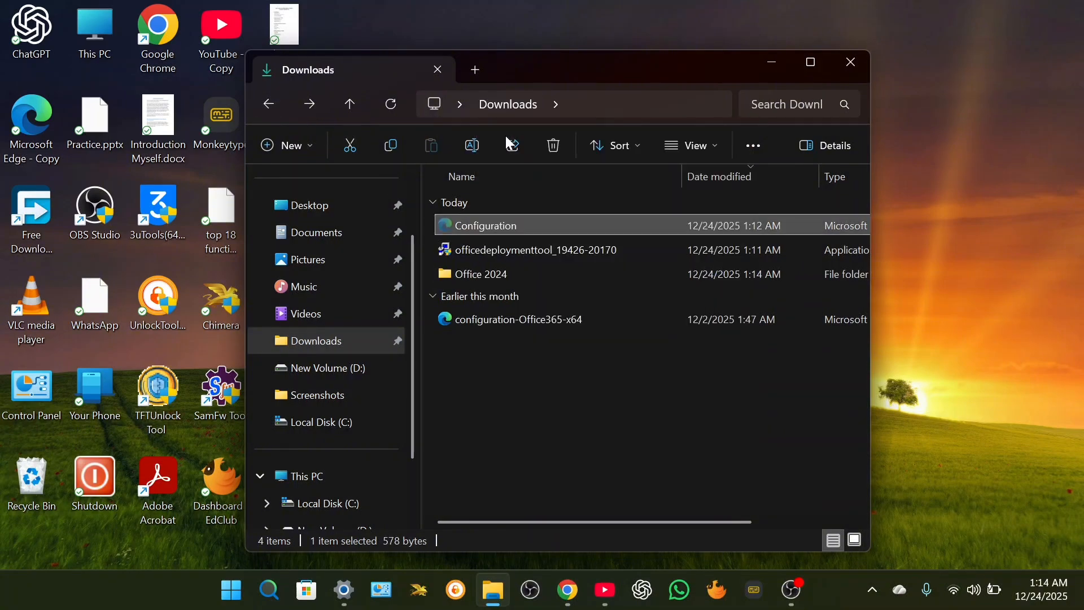
{"action": "double_click", "coordinate": [511, 272]}
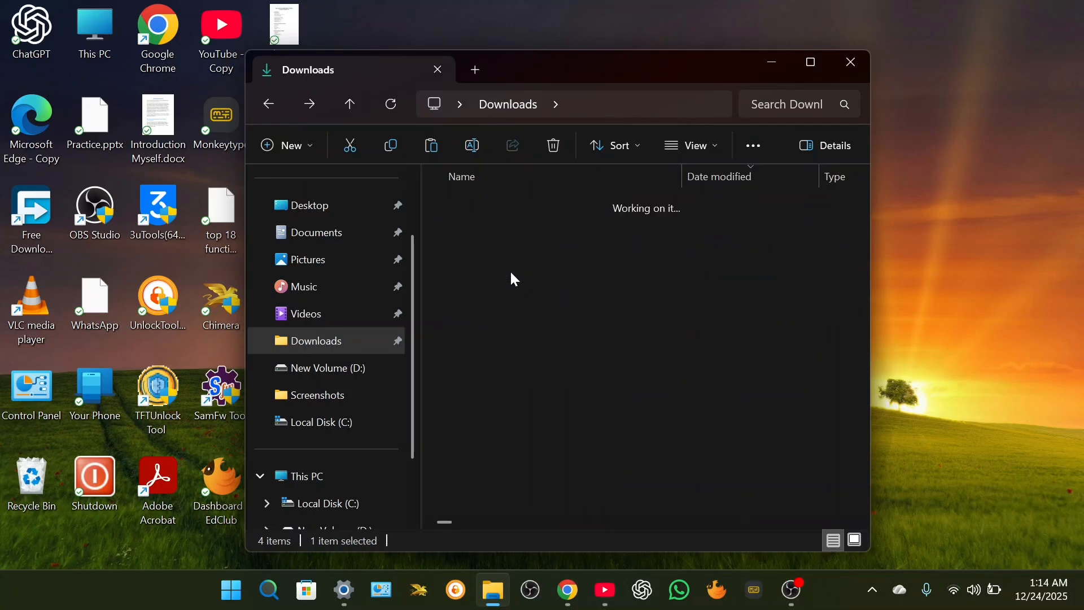
{"action": "right_click", "coordinate": [491, 278]}
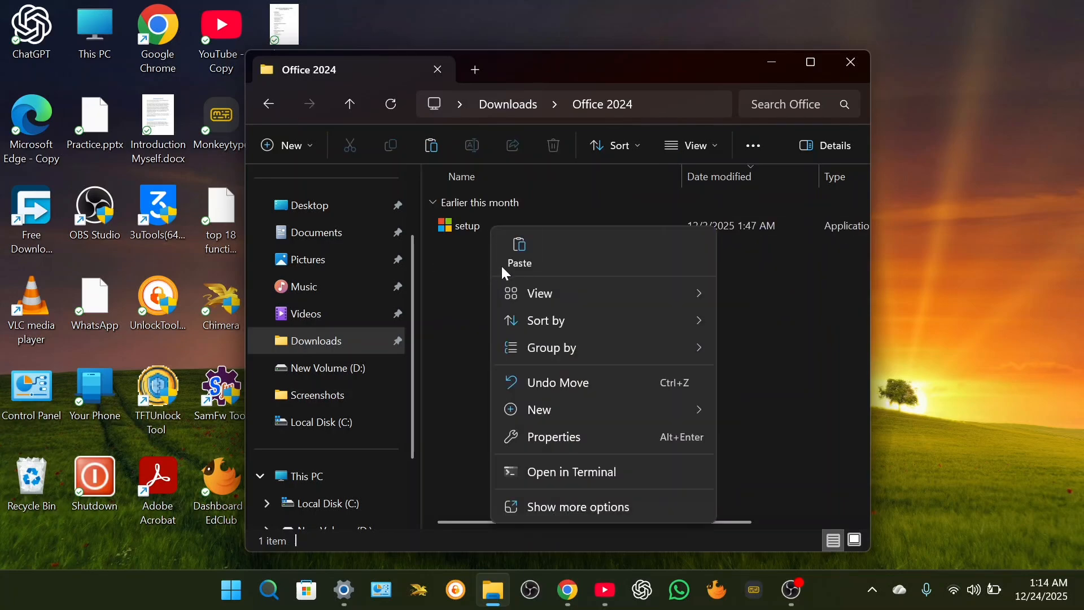
{"action": "left_click", "coordinate": [513, 257]}
{"action": "key", "text": "alt+Left"}
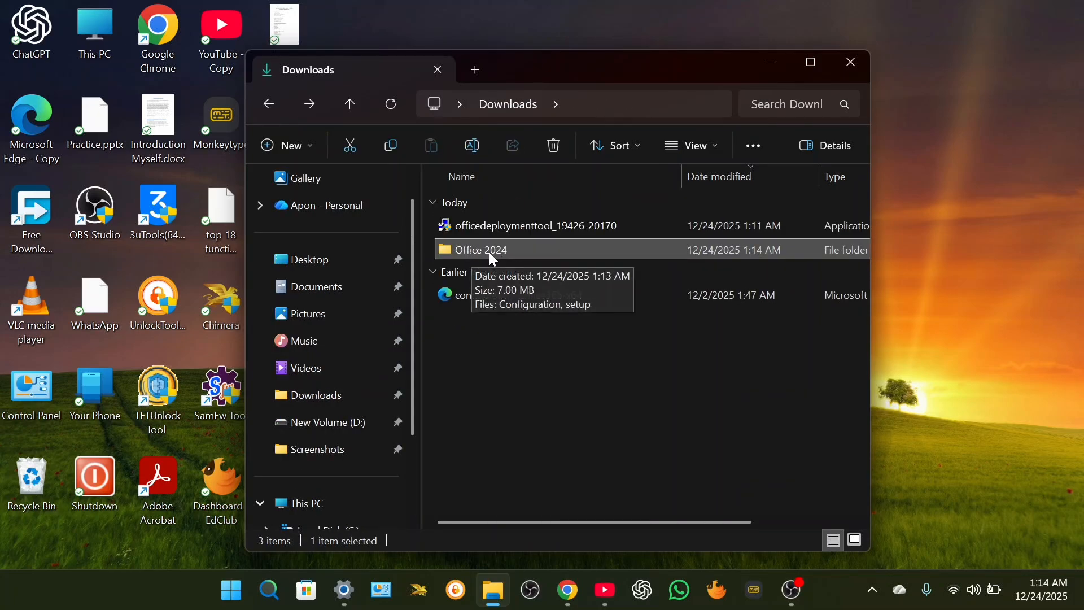
{"action": "double_click", "coordinate": [489, 252]}
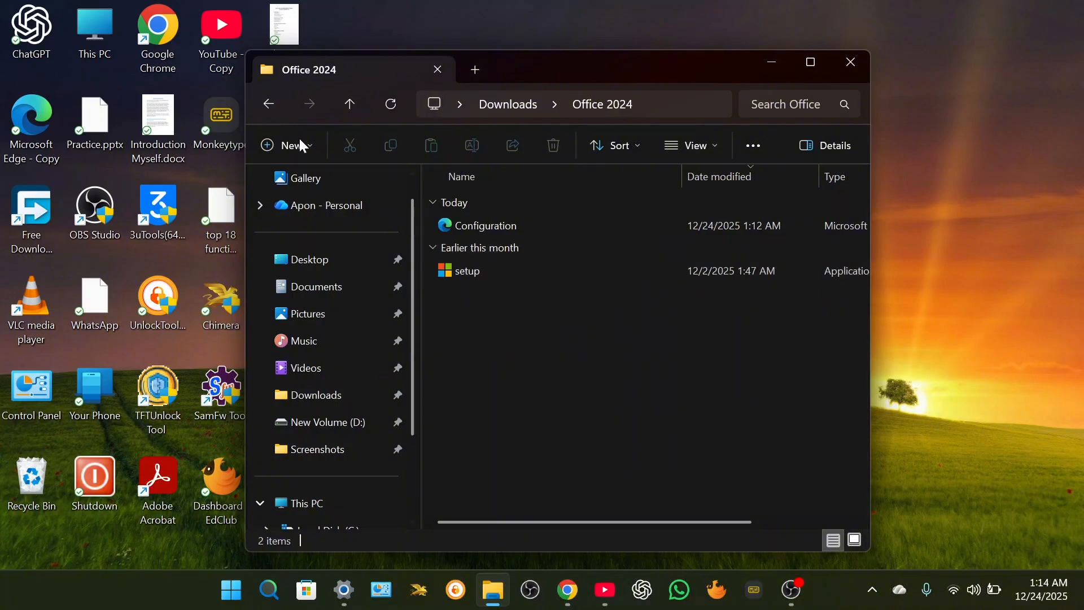
{"action": "left_click", "coordinate": [266, 106]}
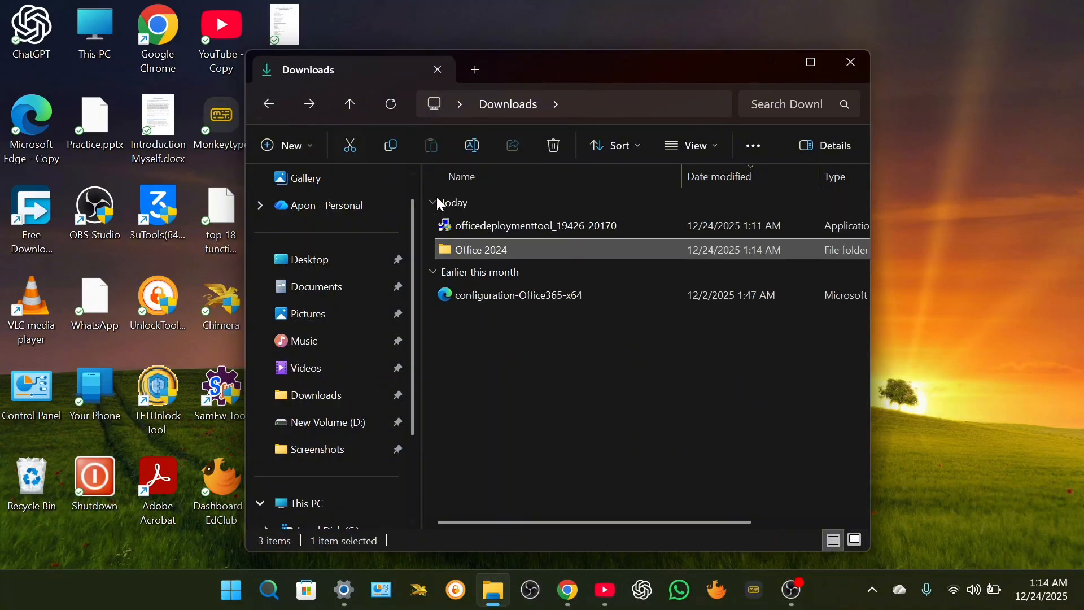
- Move the Office 2024 folder from Downloads to the root of Local Disk (C:)
{"action": "right_click", "coordinate": [486, 248]}
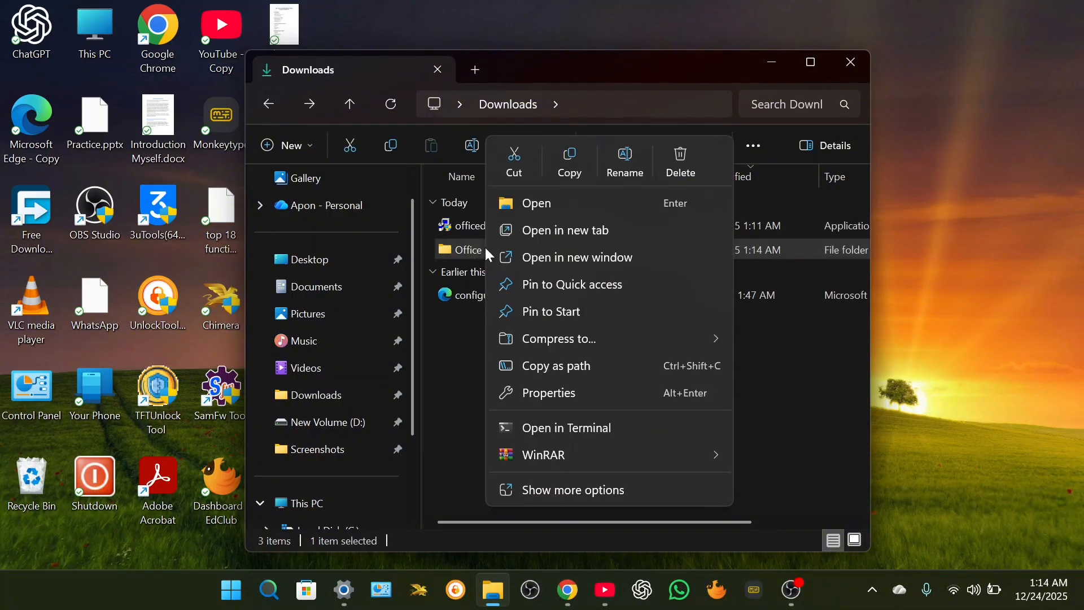
{"action": "left_click", "coordinate": [512, 164]}
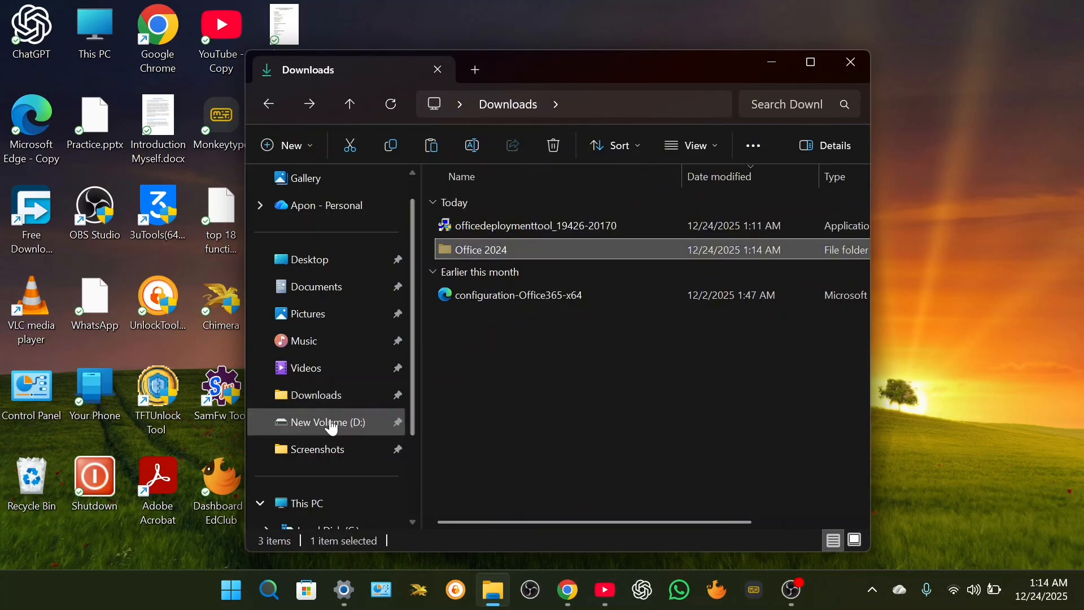
{"action": "scroll", "coordinate": [305, 426], "scroll_direction": "down", "scroll_amount": 2}
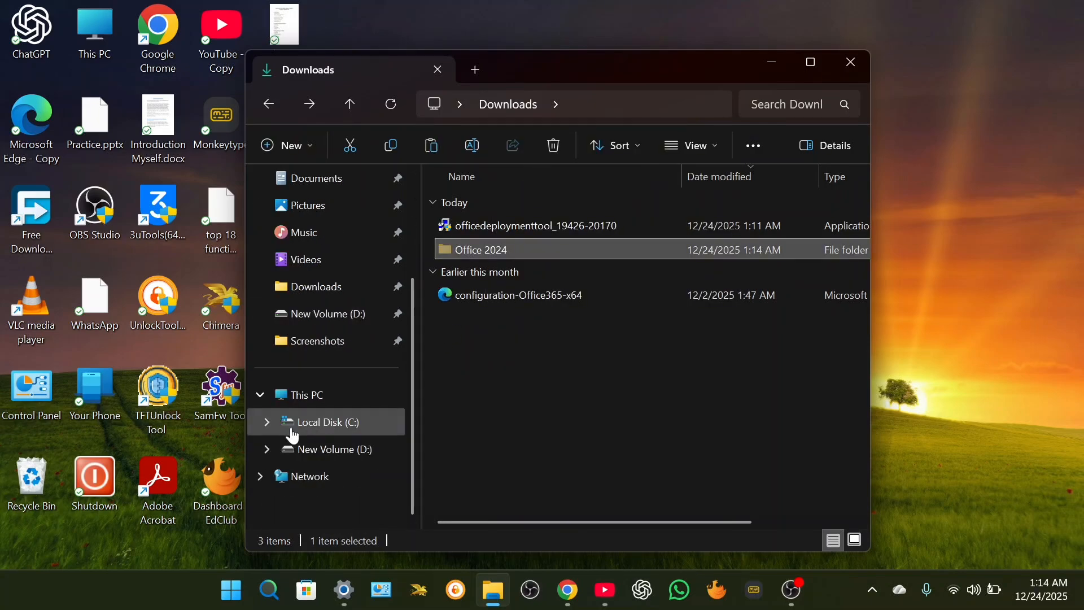
{"action": "left_click", "coordinate": [334, 401]}
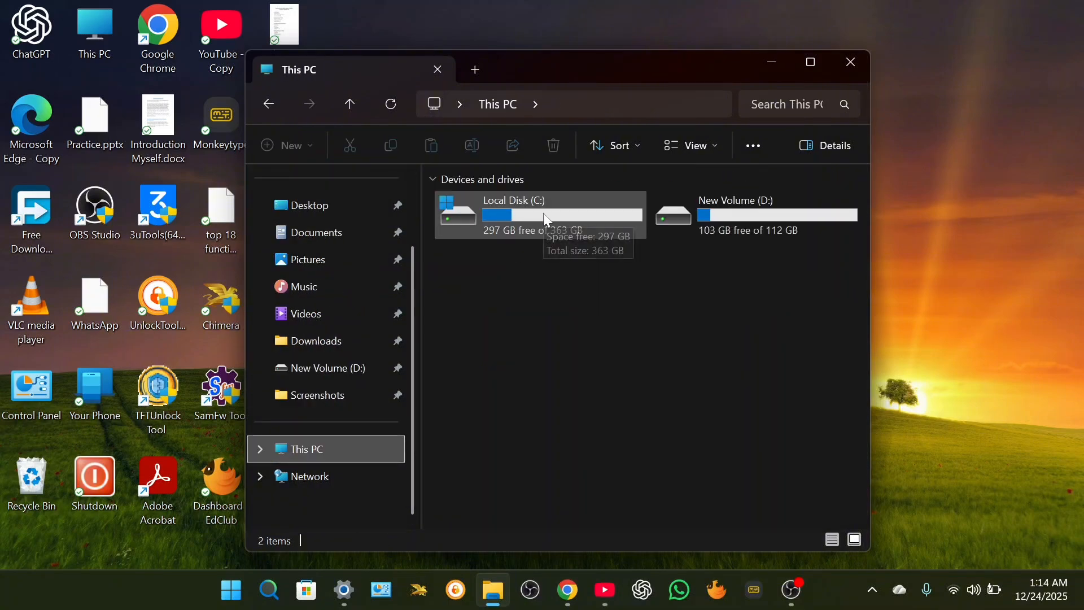
{"action": "double_click", "coordinate": [544, 212]}
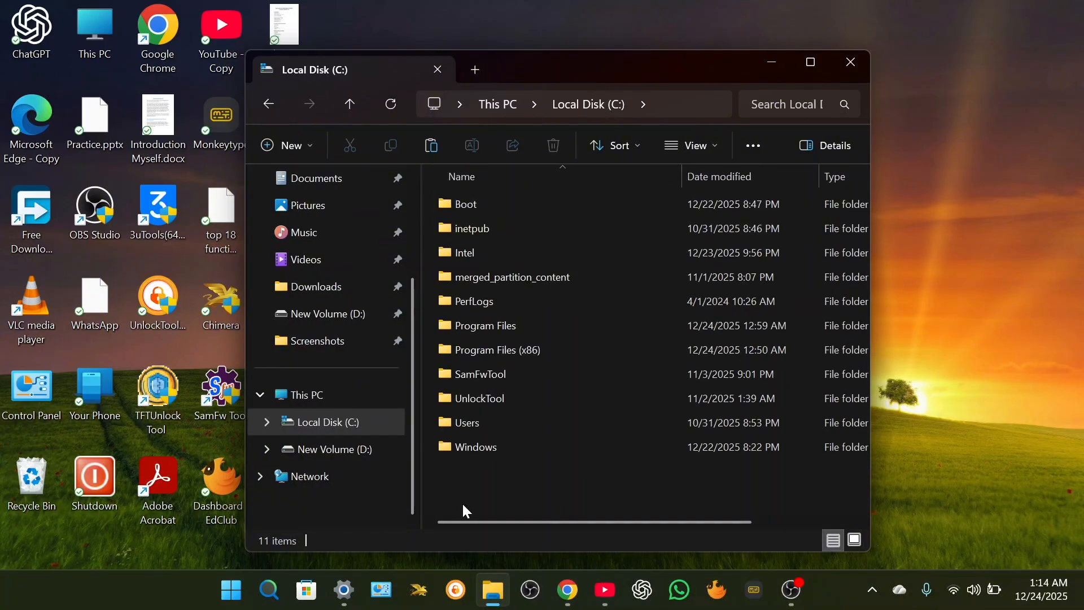
{"action": "right_click", "coordinate": [505, 476]}
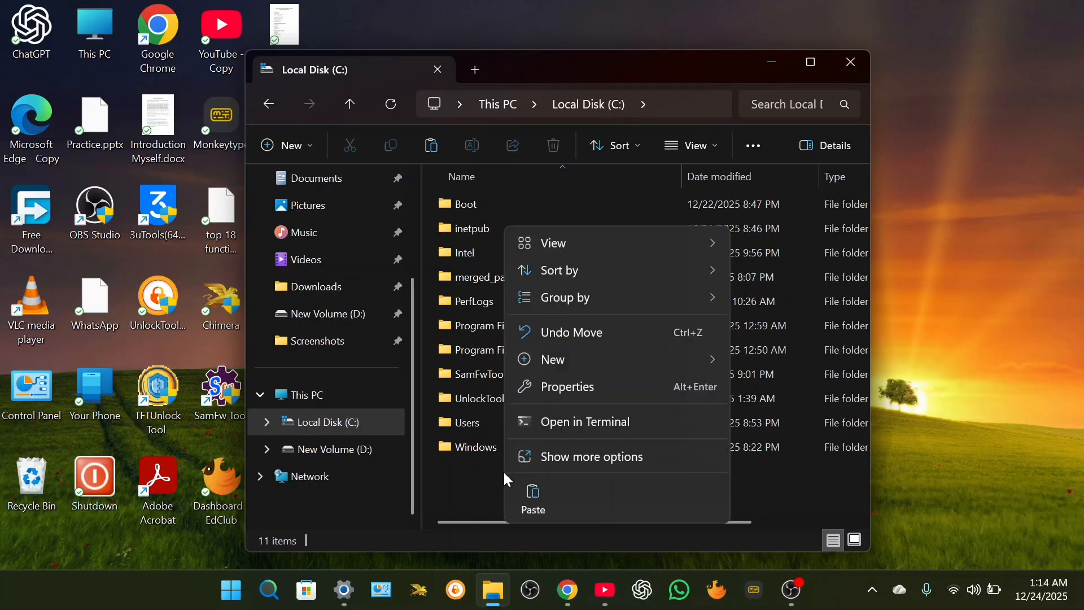
{"action": "left_click", "coordinate": [535, 494]}
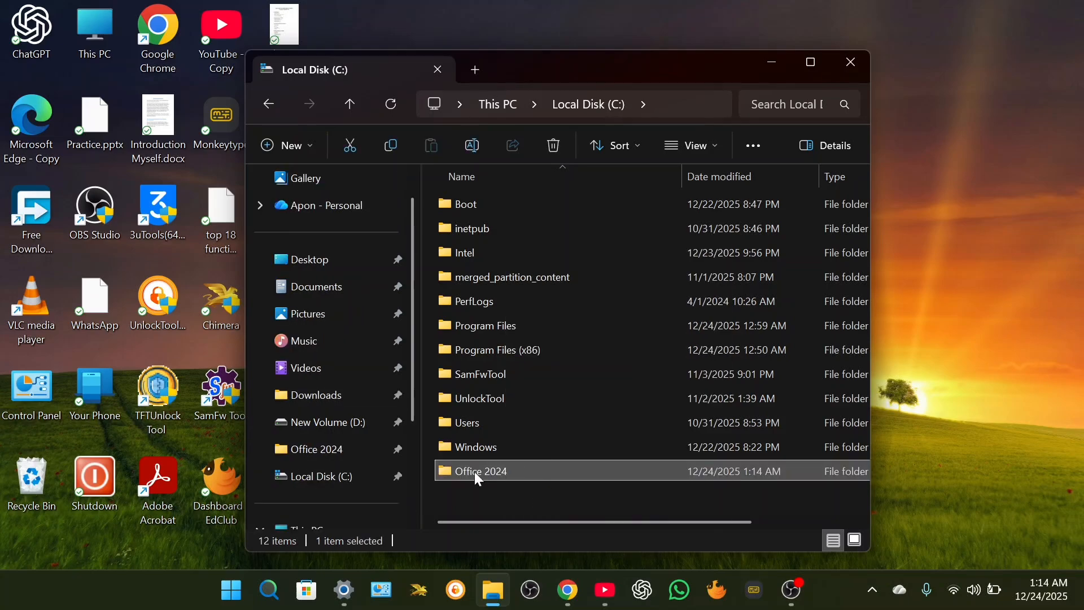
{"action": "left_click", "coordinate": [550, 507]}
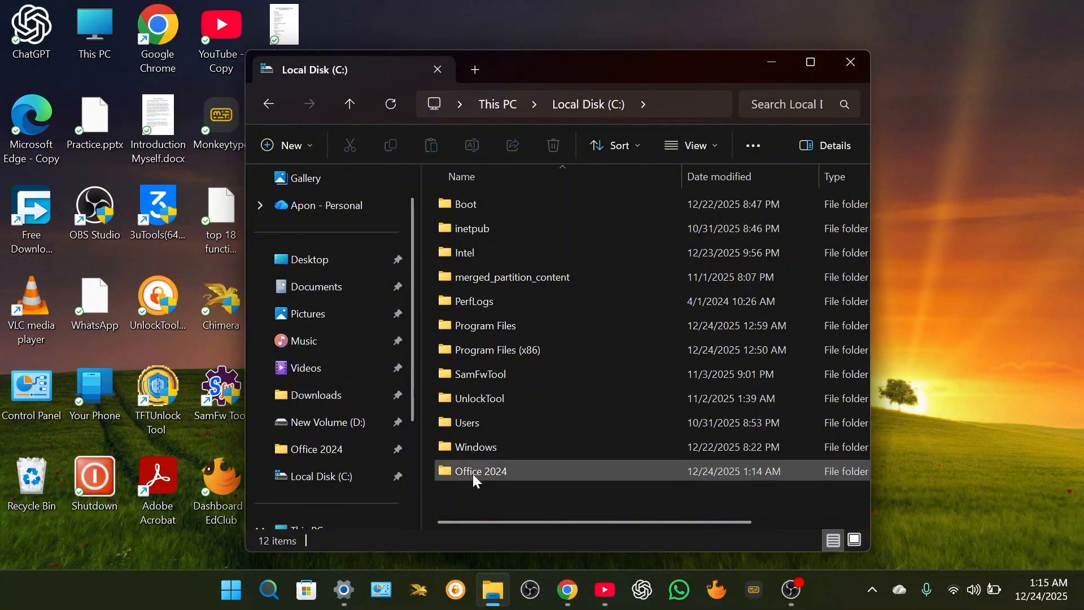
- Open the Office 2024 folder on Local Disk (C:) and copy its full path
{"action": "double_click", "coordinate": [509, 471]}
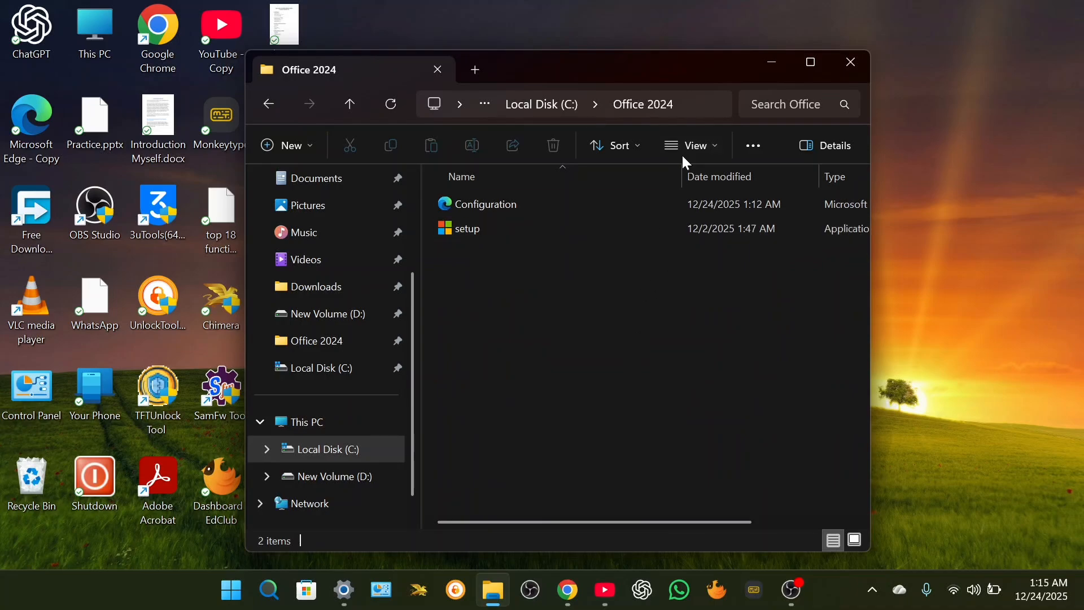
{"action": "left_click", "coordinate": [699, 107]}
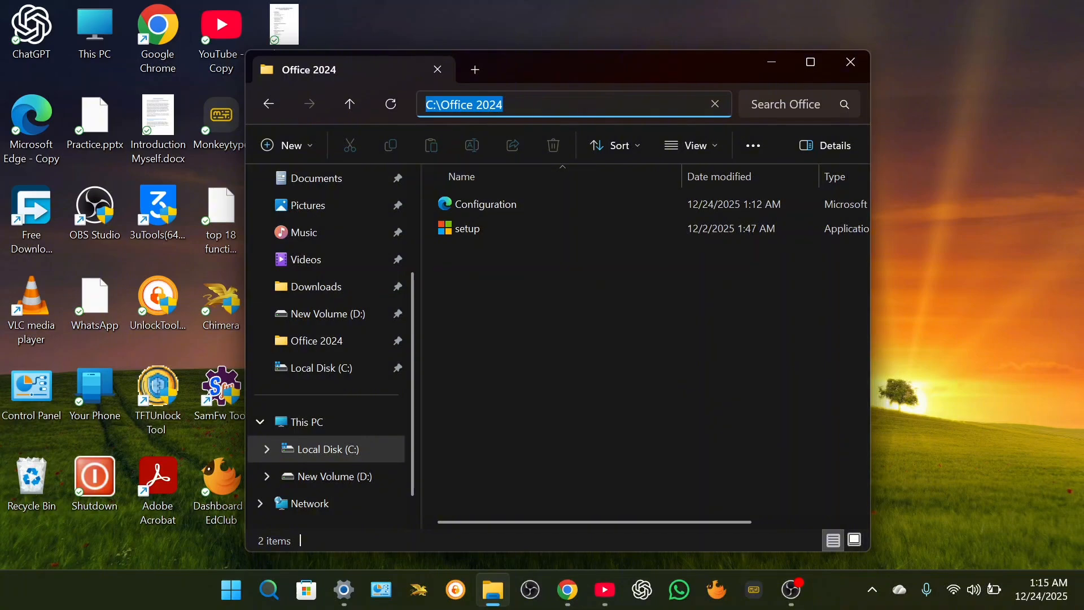
{"action": "right_click", "coordinate": [470, 105]}
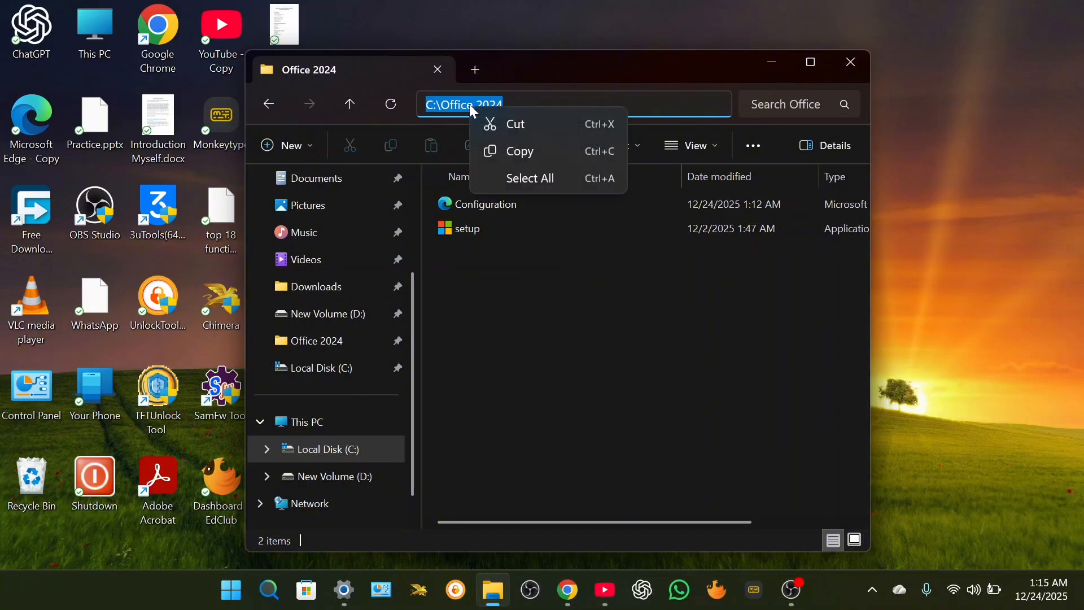
{"action": "left_click", "coordinate": [503, 149]}
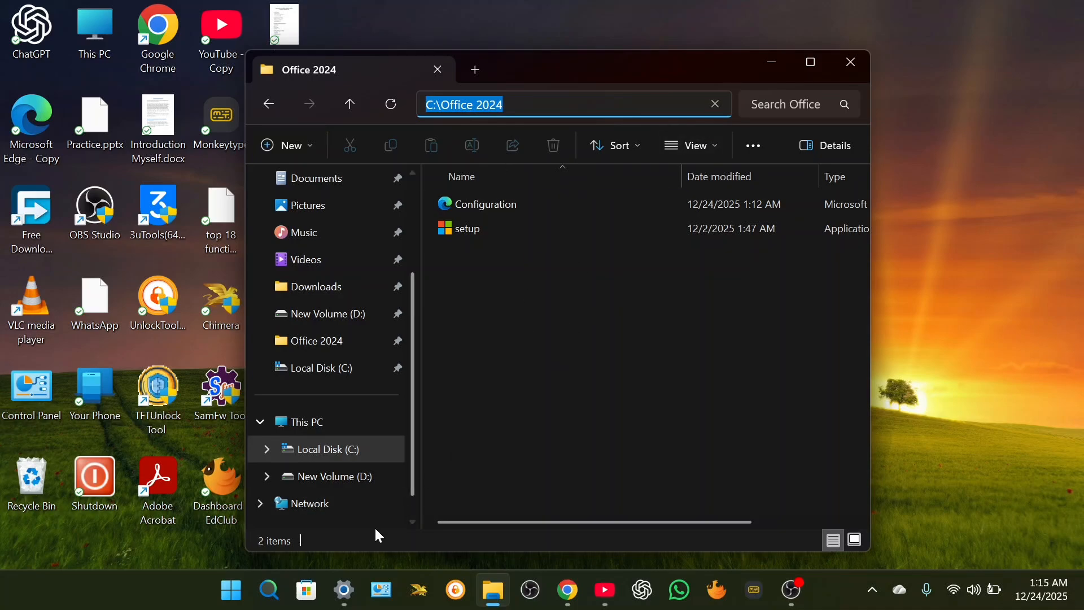
- Search Windows for cmd, run Command Prompt as administrator and allow the elevation
{"action": "left_click", "coordinate": [273, 594]}
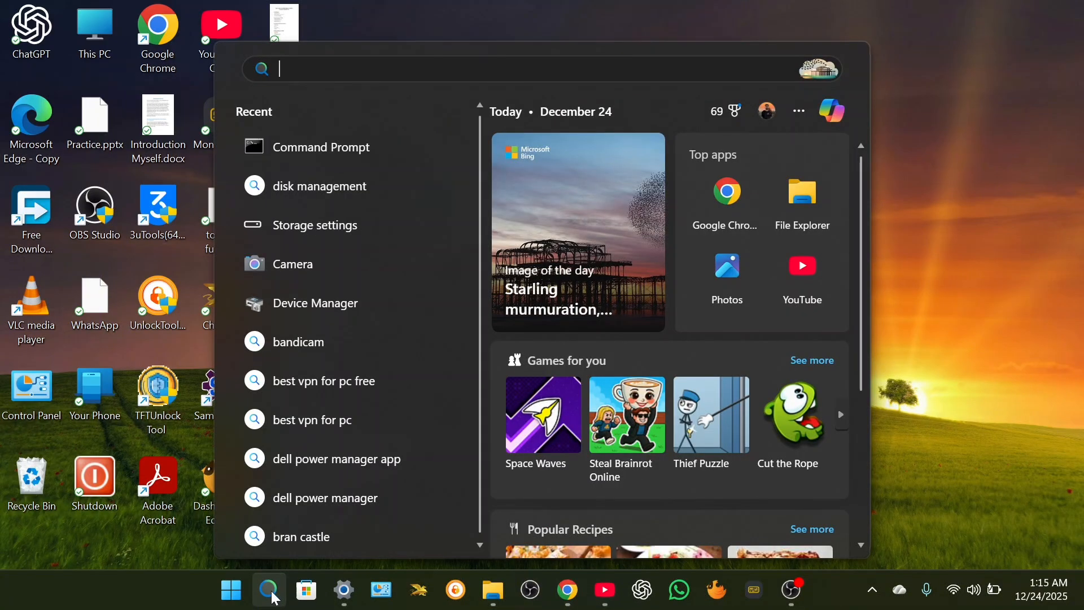
{"action": "type", "text": "cmd"}
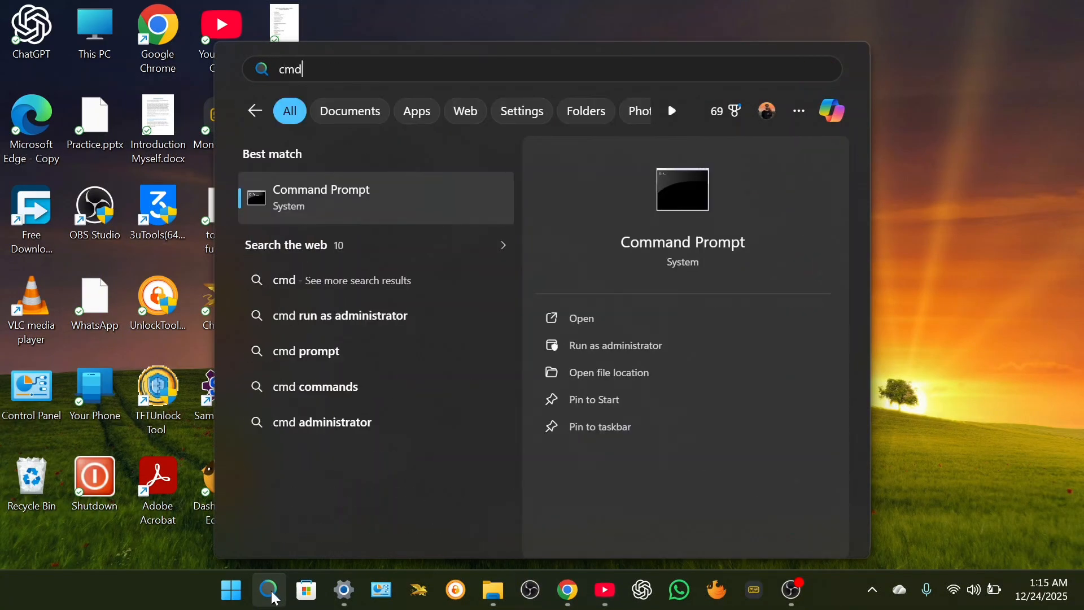
{"action": "right_click", "coordinate": [367, 207]}
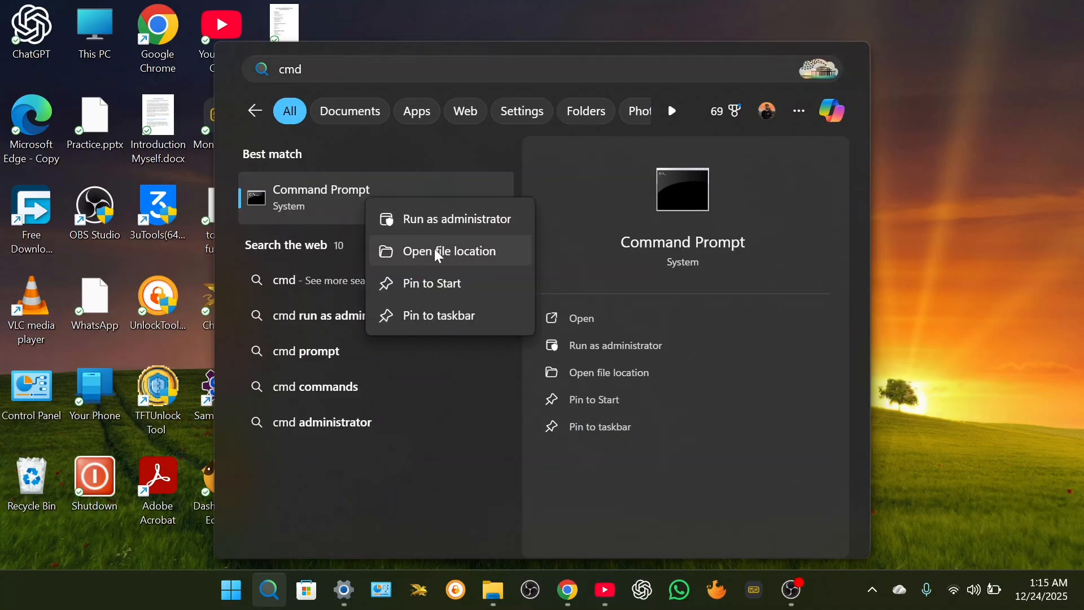
{"action": "left_click", "coordinate": [438, 225]}
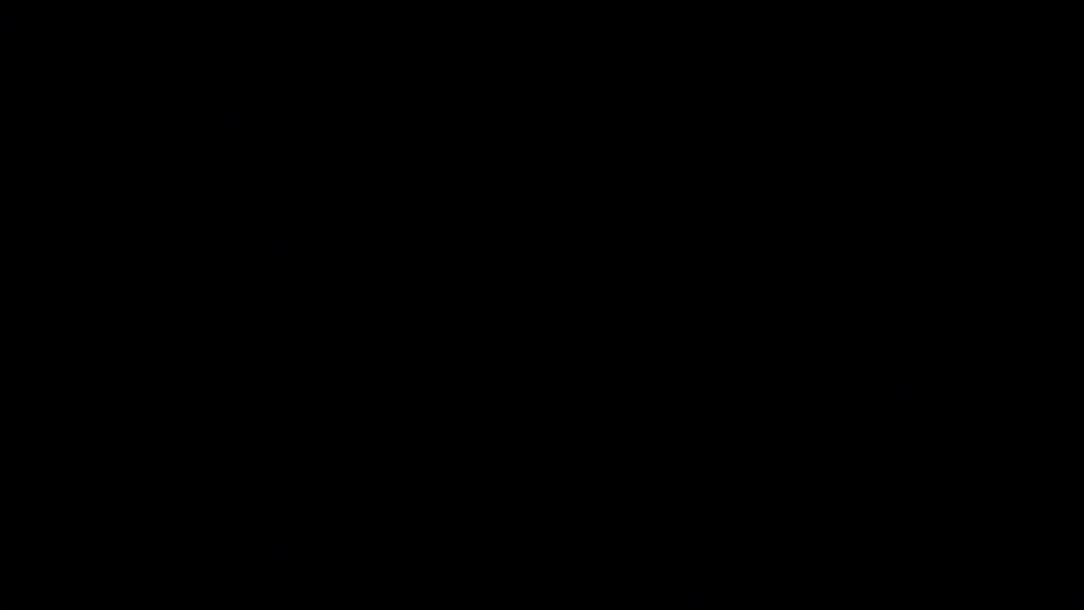
{"action": "left_click", "coordinate": [458, 429]}
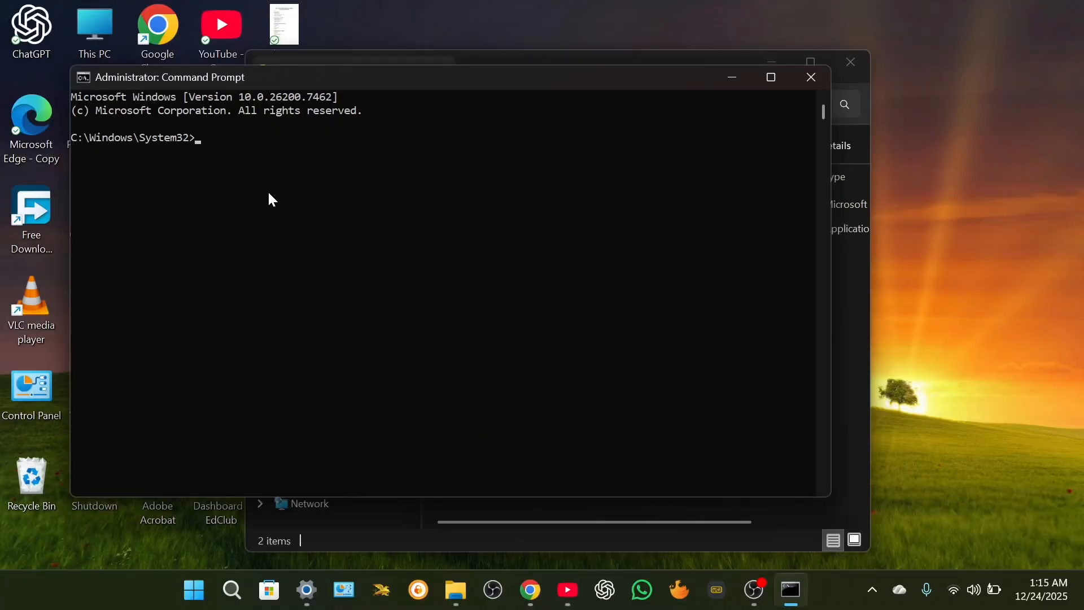
- Change the Command Prompt directory to C:\Office 2024 using the copied path
{"action": "type", "text": "cd"}
{"action": "key", "text": "ctrl+v"}
{"action": "key", "text": "Return"}
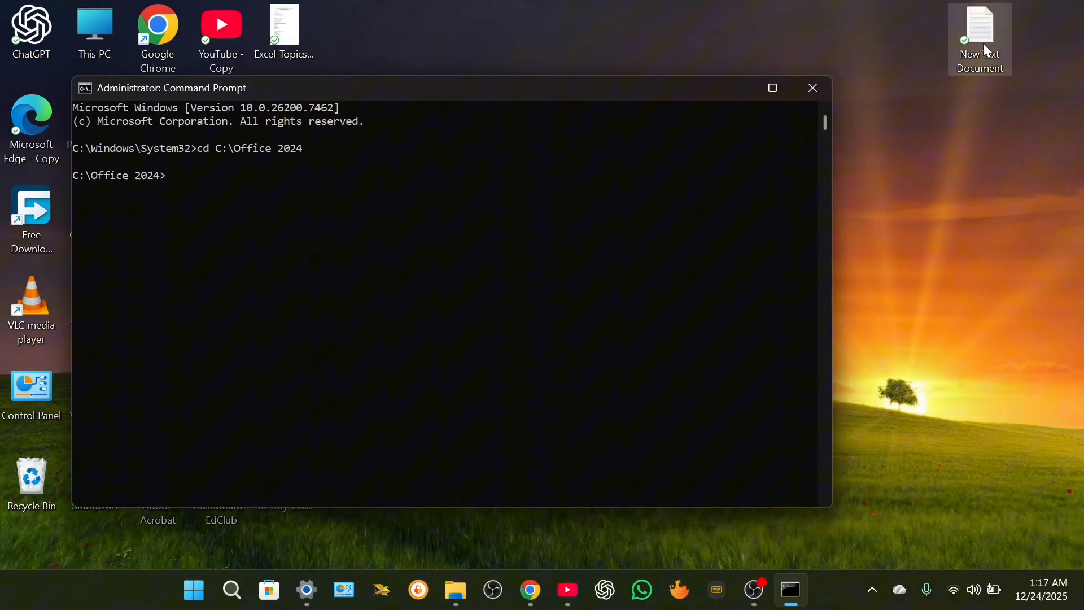
- Copy the line setup.exe /configure configuration.xml from the New Text Document on the desktop and paste it at the Command Prompt
{"action": "double_click", "coordinate": [983, 44]}
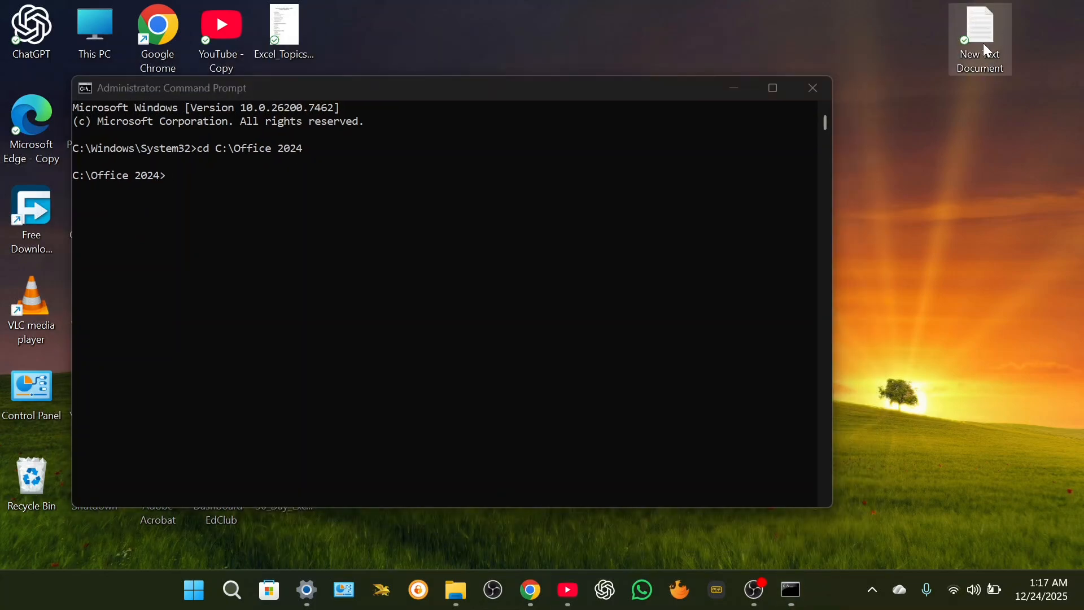
{"action": "triple_click", "coordinate": [784, 183]}
{"action": "right_click", "coordinate": [785, 186]}
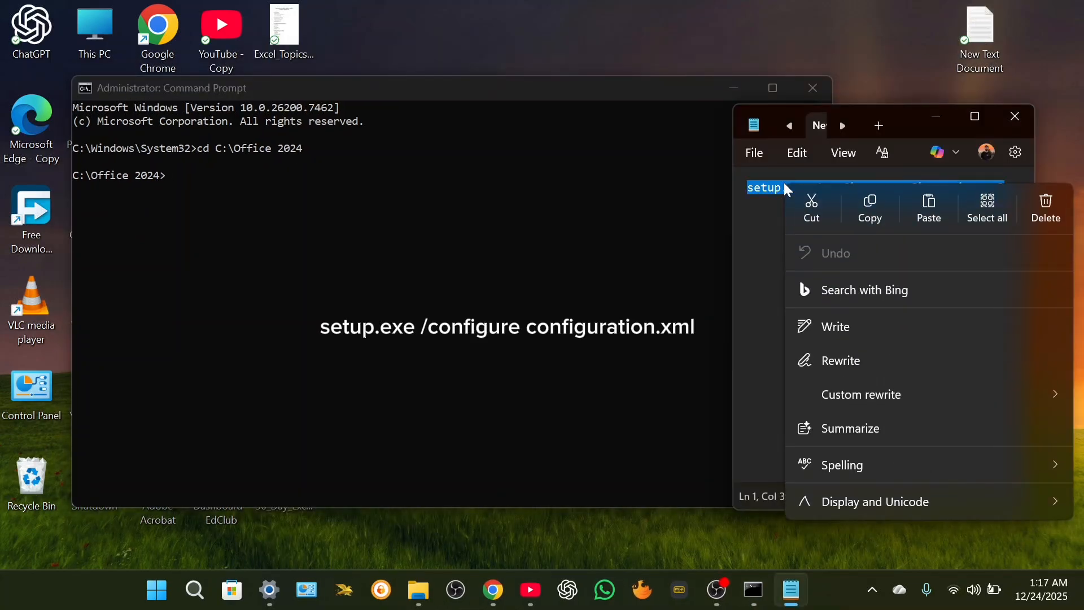
{"action": "left_click", "coordinate": [870, 209]}
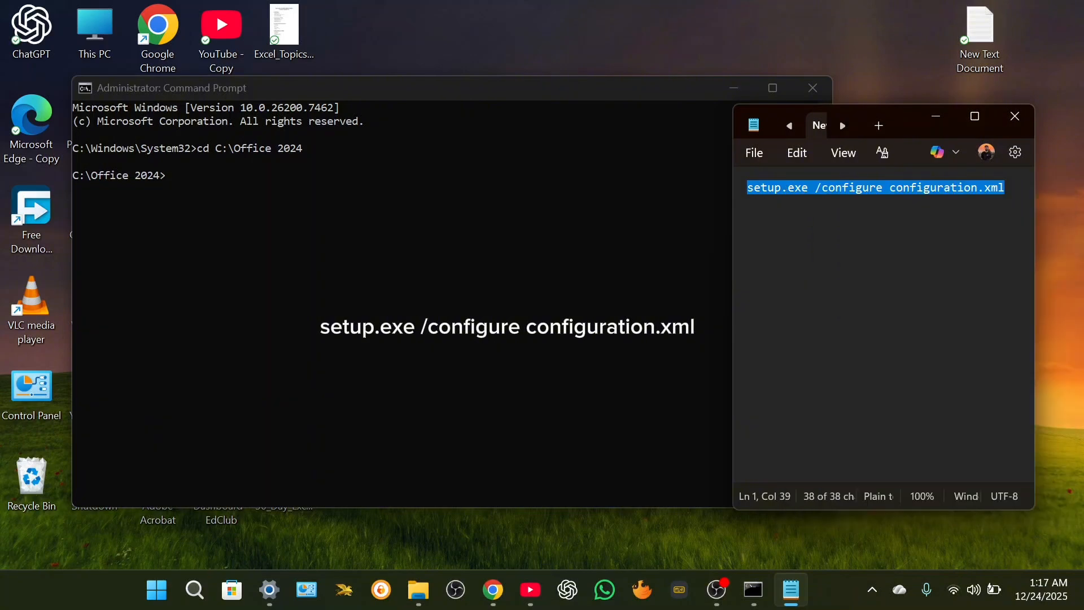
{"action": "left_click", "coordinate": [174, 177]}
{"action": "right_click", "coordinate": [174, 177]}
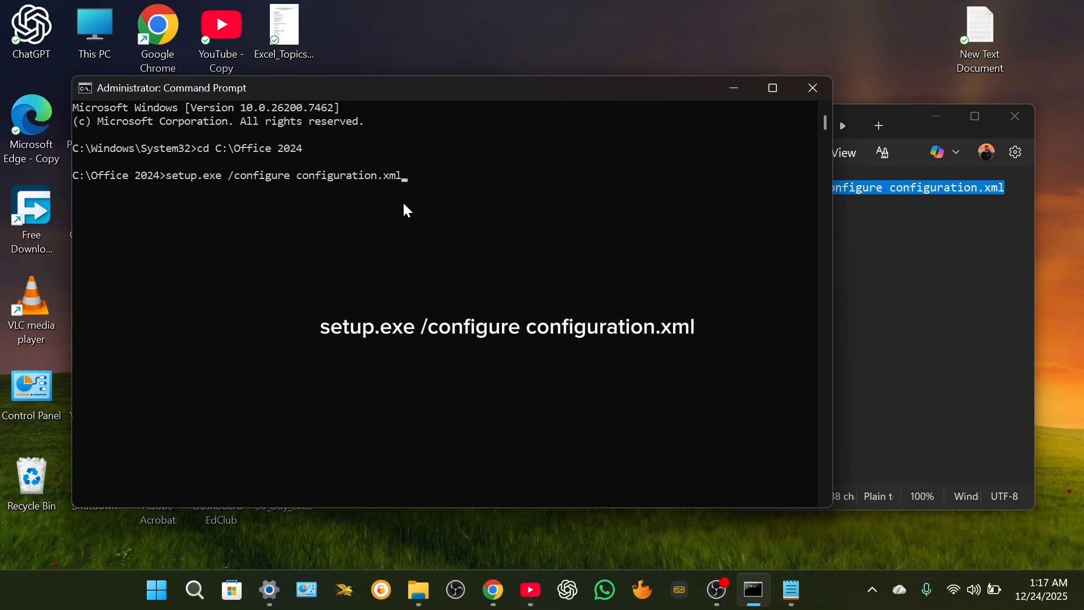
- Run the pasted setup command to install Office, and close the finished installer, the text document and Command Prompt
{"action": "key", "text": "Return"}
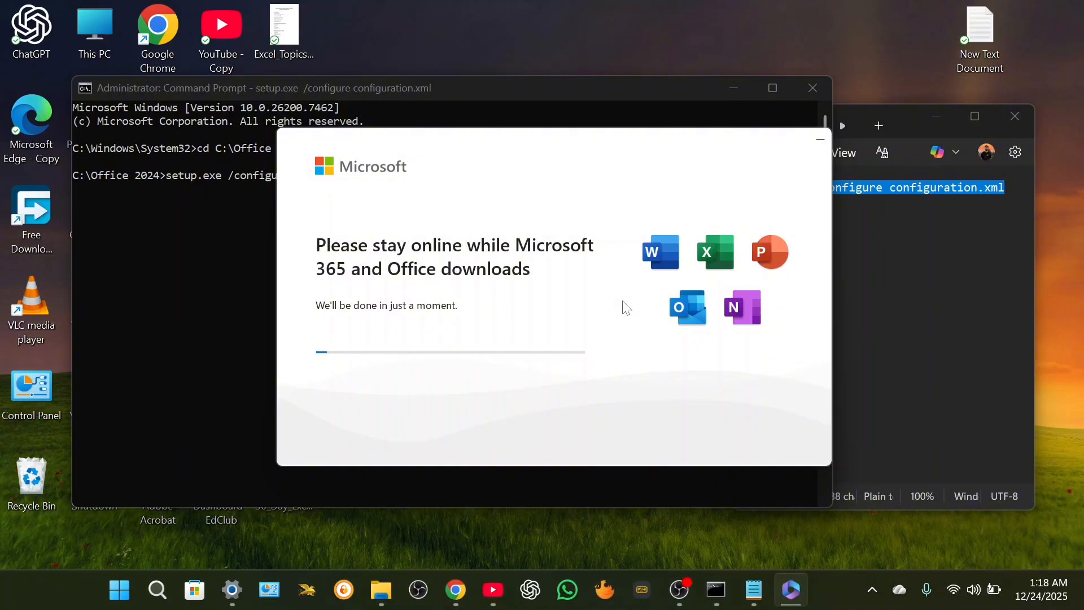
{"action": "left_click_drag", "start_coordinate": [891, 115], "coordinate": [945, 18]}
{"action": "left_click", "coordinate": [733, 184]}
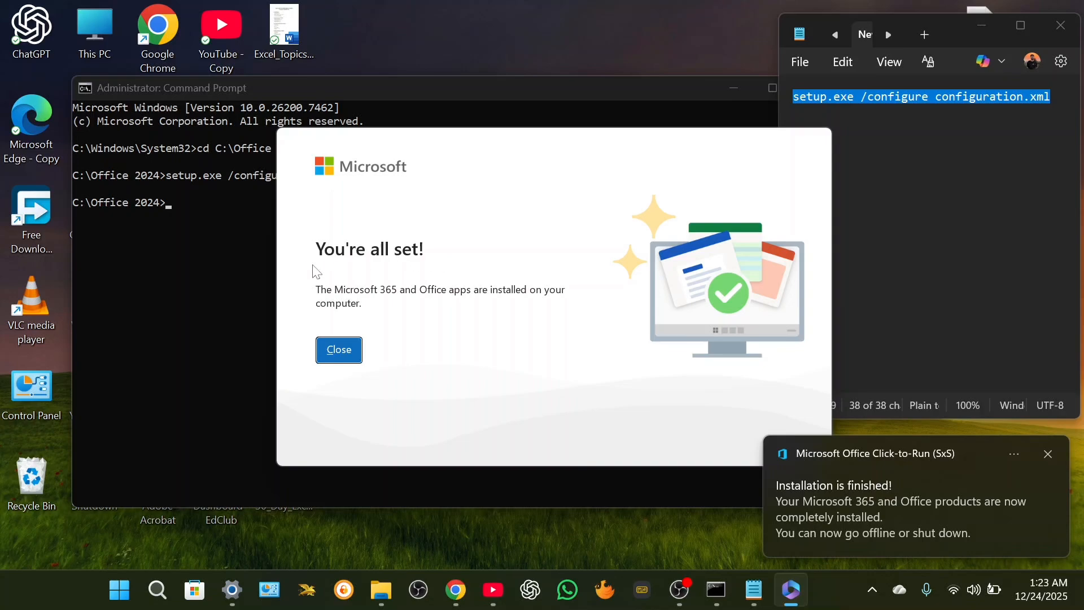
{"action": "left_click", "coordinate": [350, 359]}
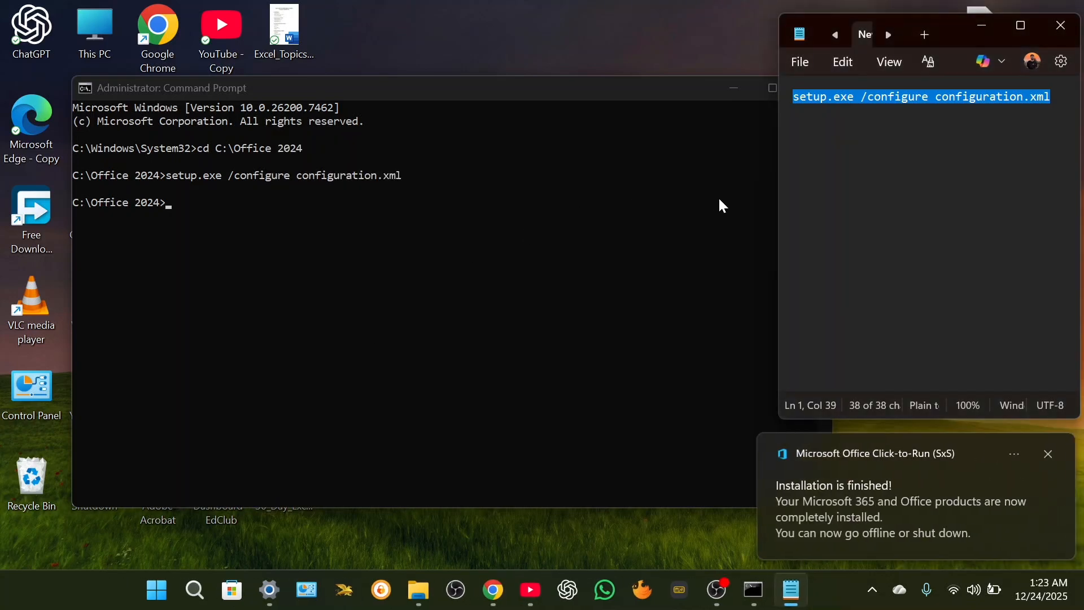
{"action": "left_click", "coordinate": [1058, 35]}
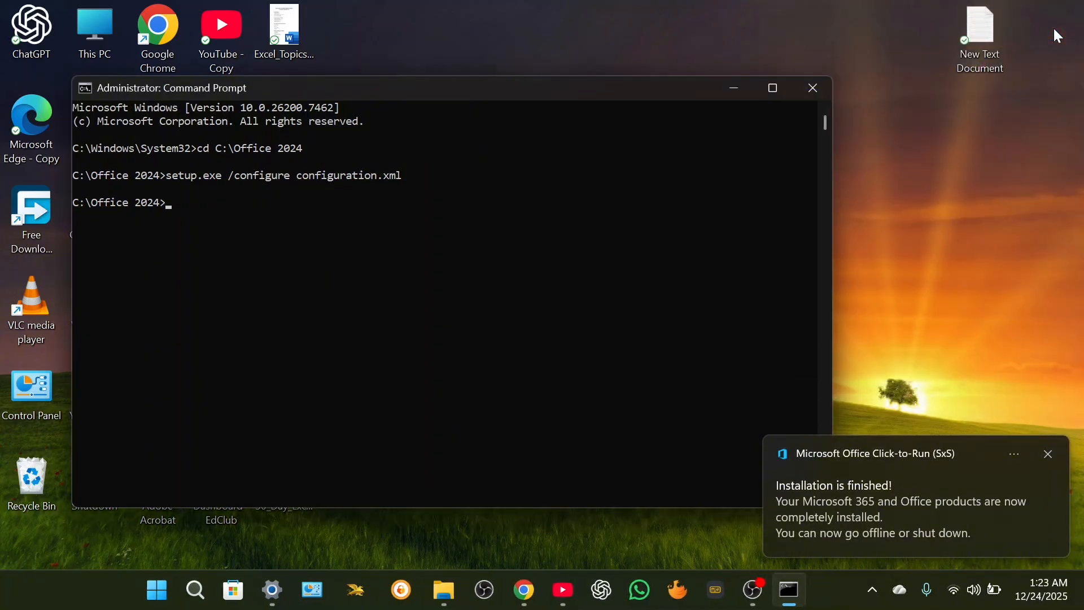
{"action": "left_click", "coordinate": [816, 91]}
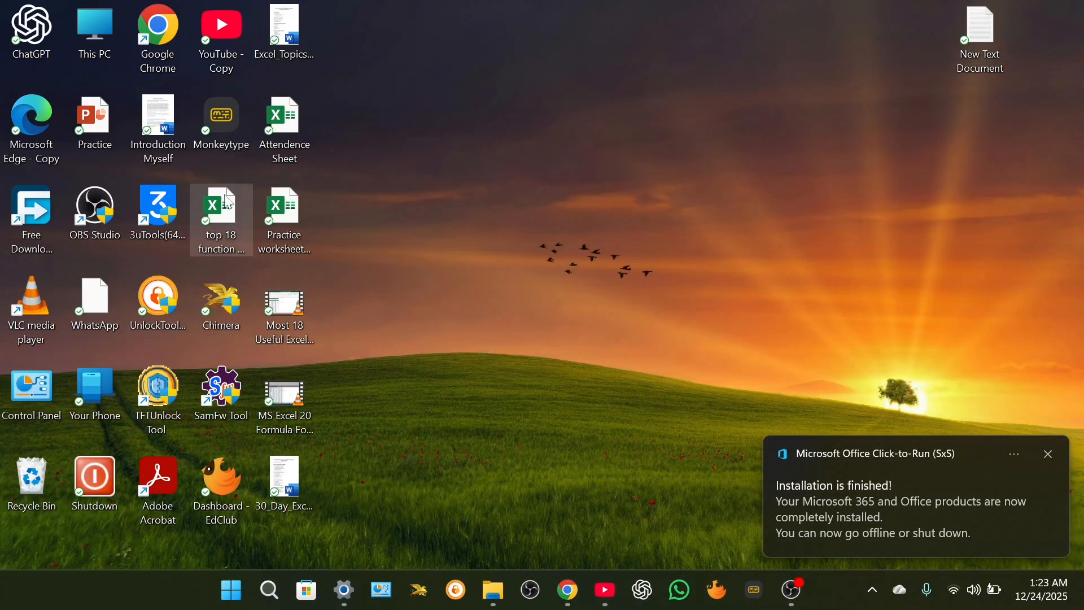
- Open the Practice worksheet from the desktop in Excel to check the installation, and close it
{"action": "double_click", "coordinate": [293, 213]}
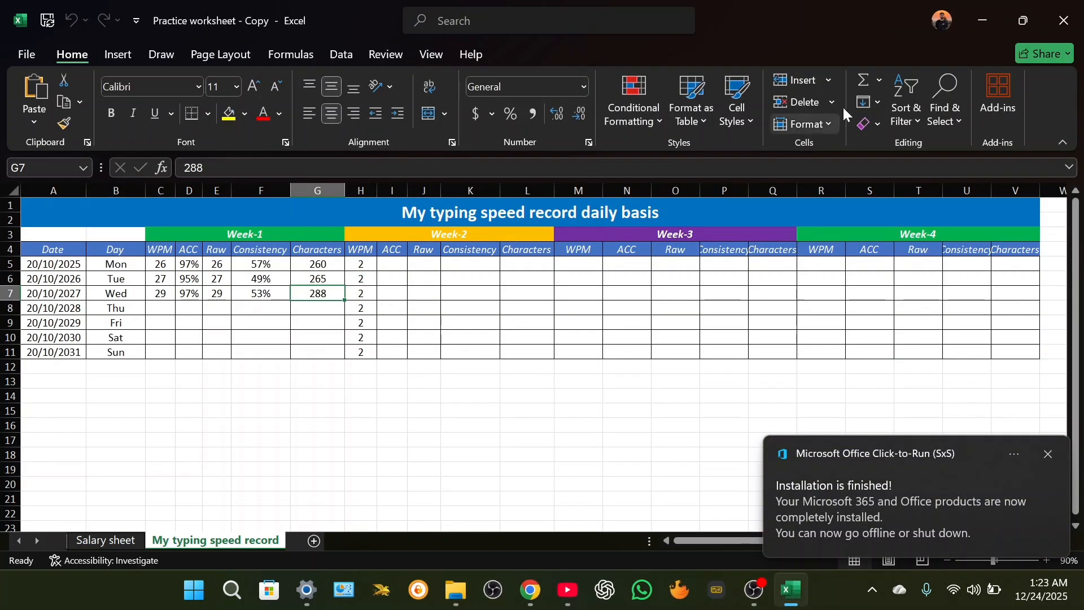
{"action": "left_click", "coordinate": [1061, 24]}
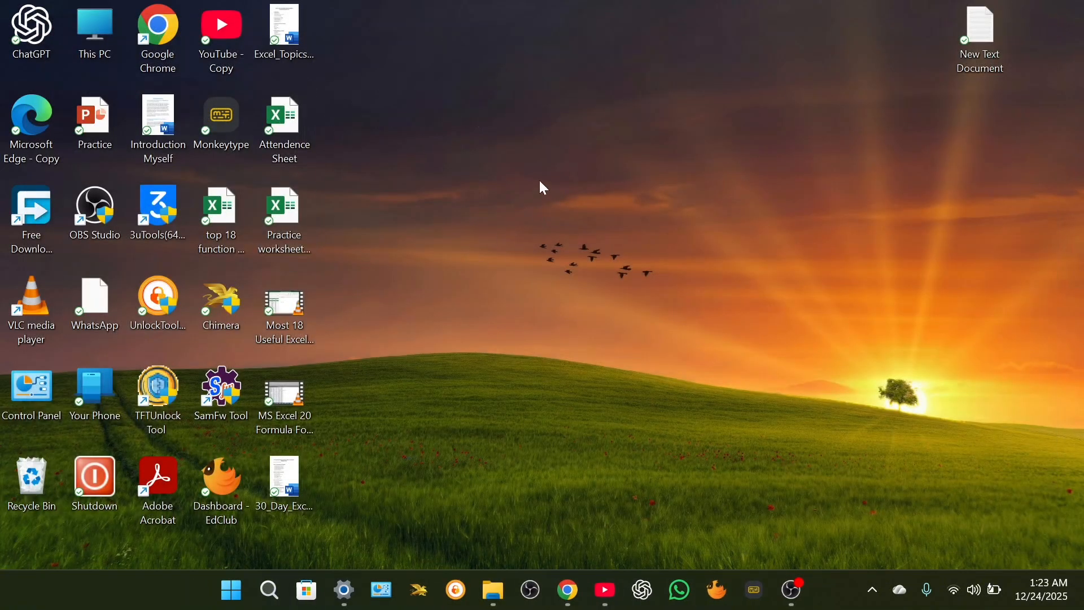
- Create a new Microsoft Word document on the desktop with its default name, open it to test Word, and close it
{"action": "right_click", "coordinate": [540, 182]}
{"action": "mouse_move", "coordinate": [664, 305]}
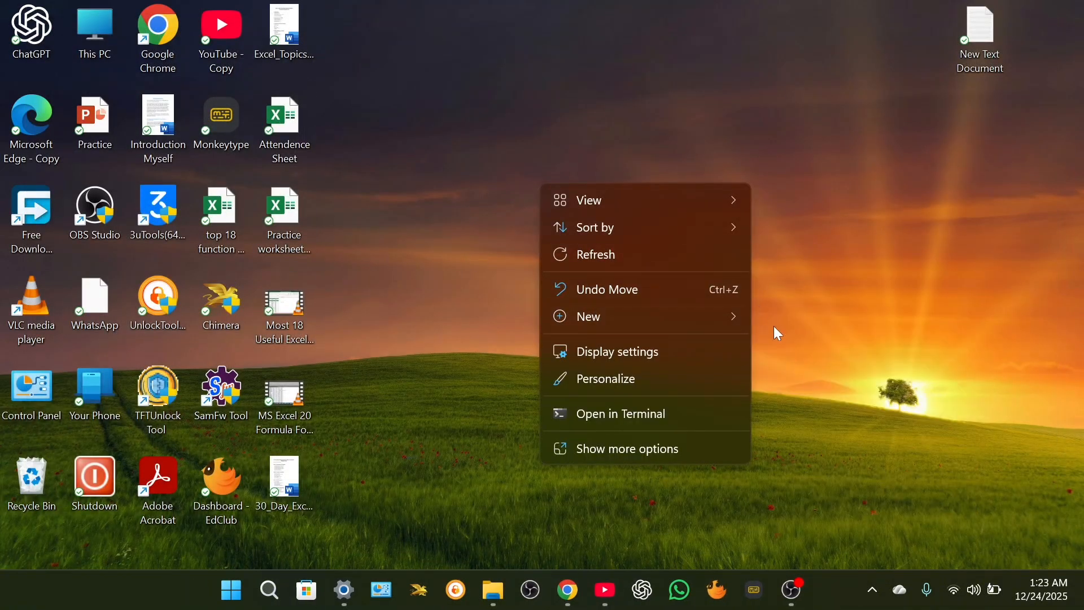
{"action": "mouse_move", "coordinate": [697, 317]}
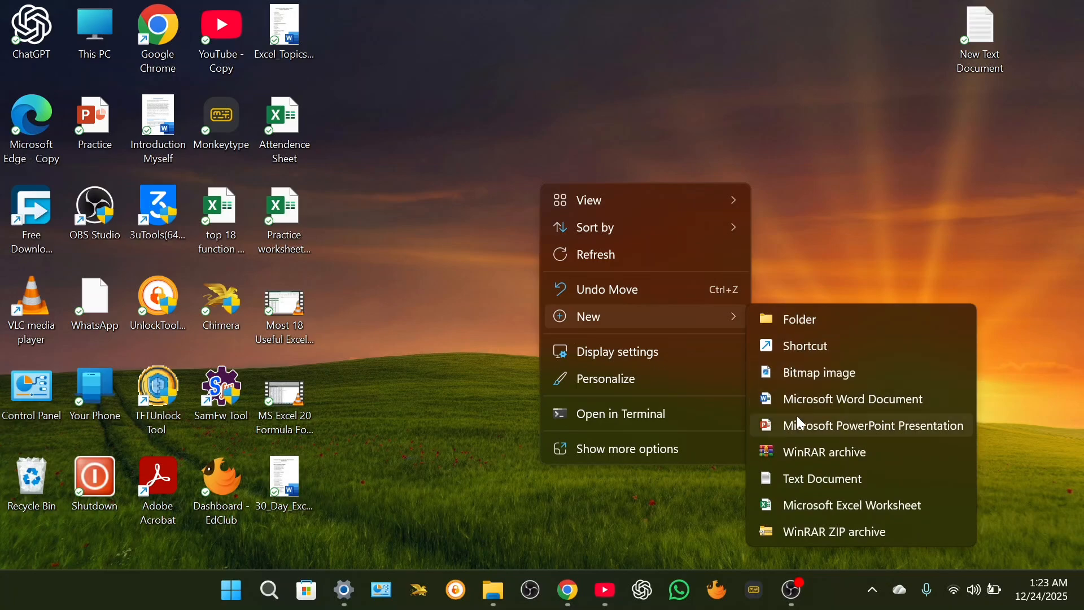
{"action": "left_click", "coordinate": [805, 400]}
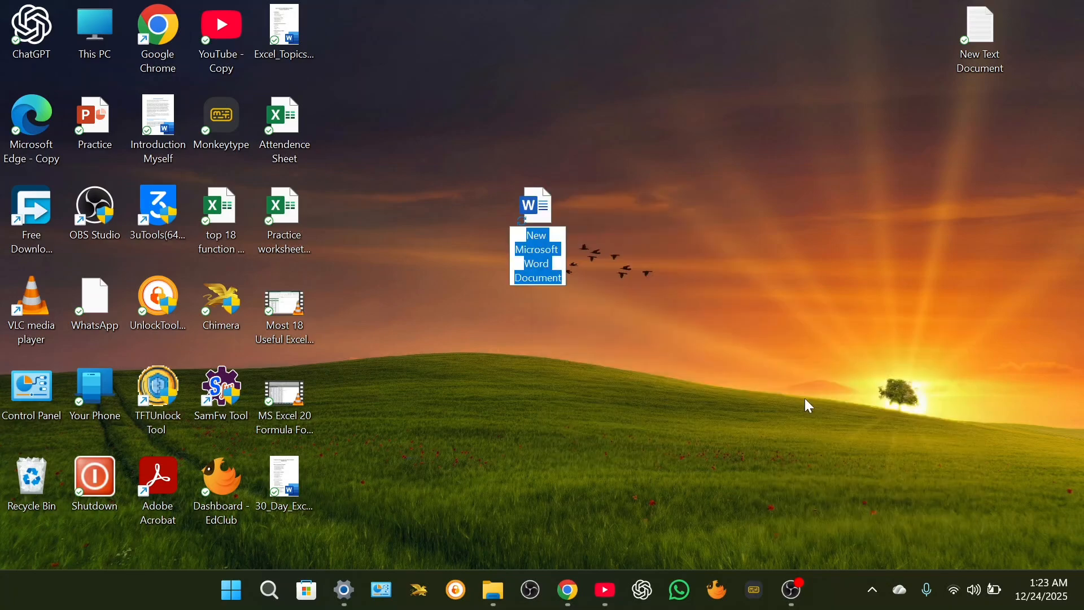
{"action": "left_click", "coordinate": [552, 212]}
{"action": "double_click", "coordinate": [548, 207]}
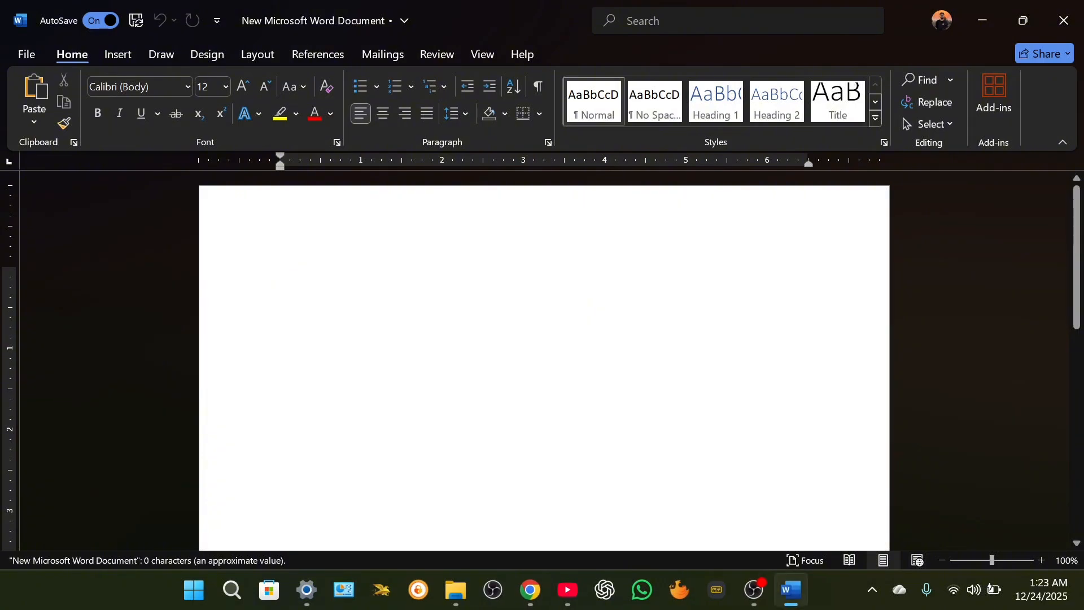
{"action": "left_click", "coordinate": [1072, 26]}
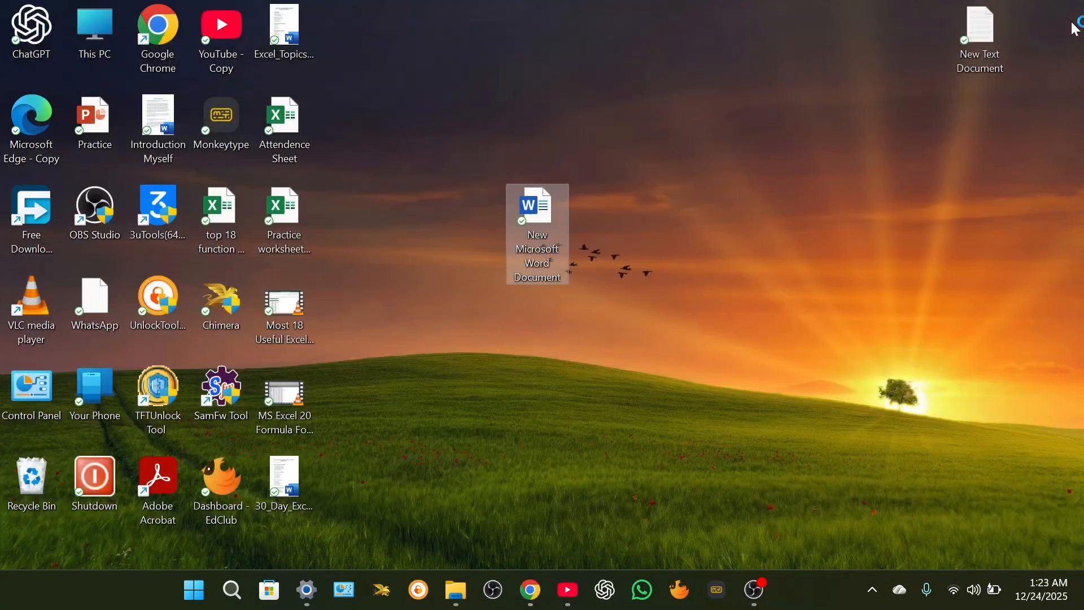
- Create a new Microsoft PowerPoint presentation on the desktop with its default name and open it
{"action": "right_click", "coordinate": [740, 148]}
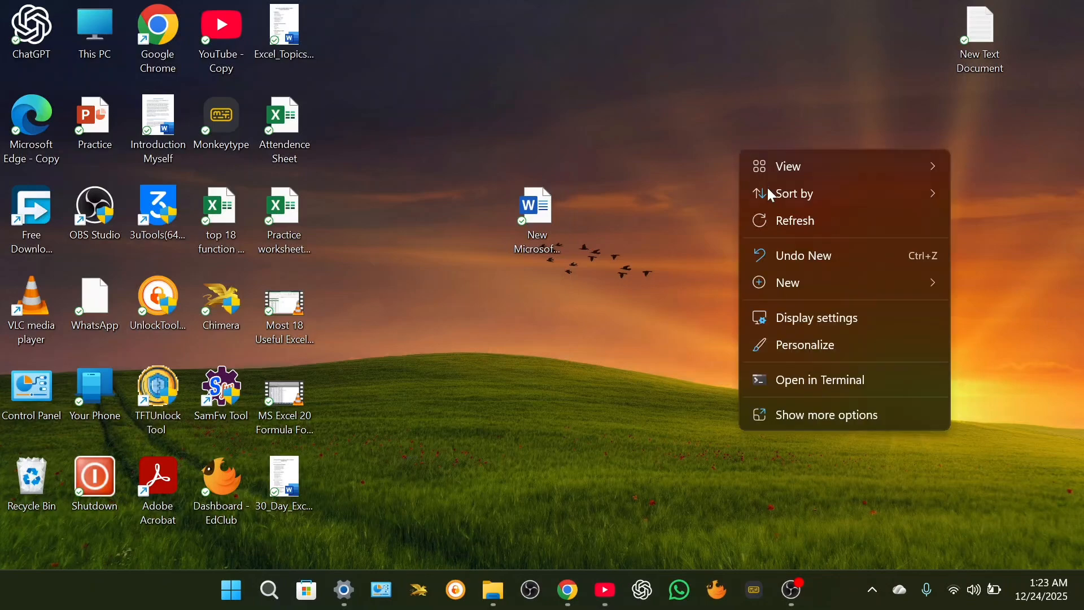
{"action": "mouse_move", "coordinate": [801, 283]}
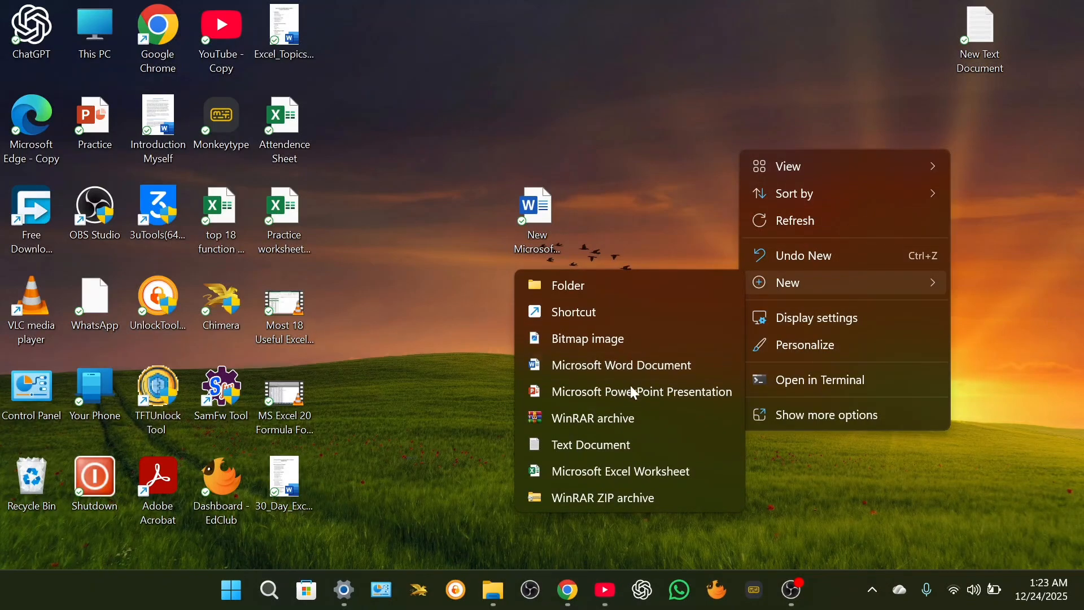
{"action": "left_click", "coordinate": [622, 390]}
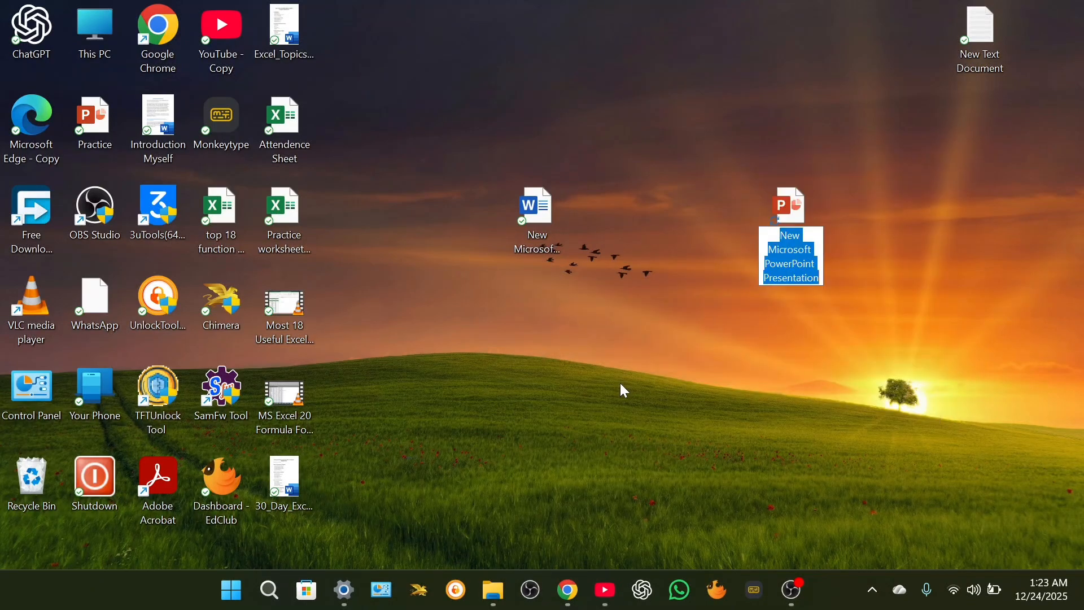
{"action": "key", "text": "Return"}
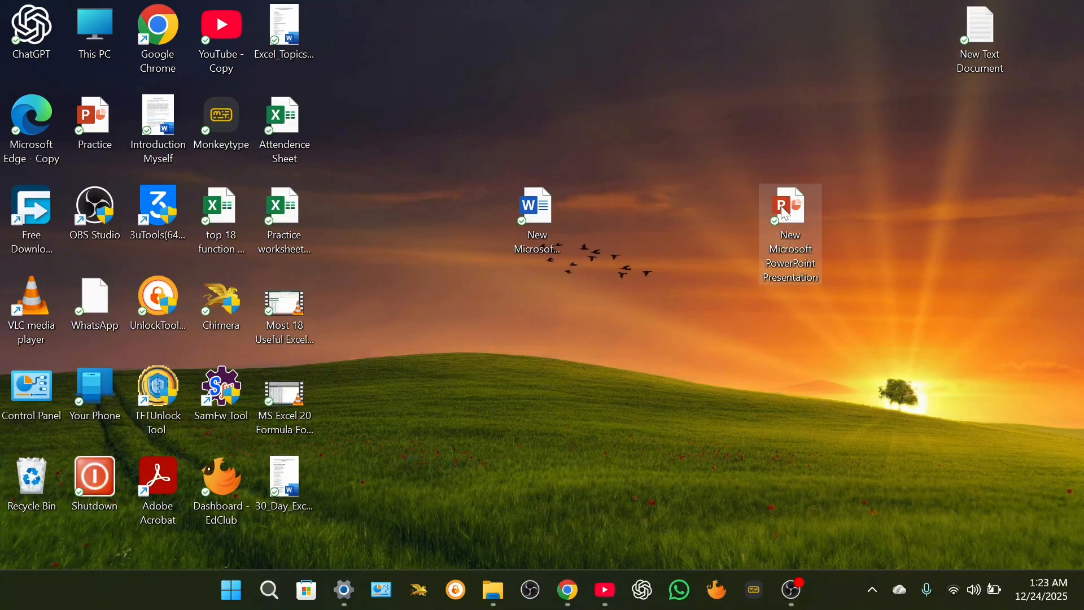
{"action": "double_click", "coordinate": [788, 211]}
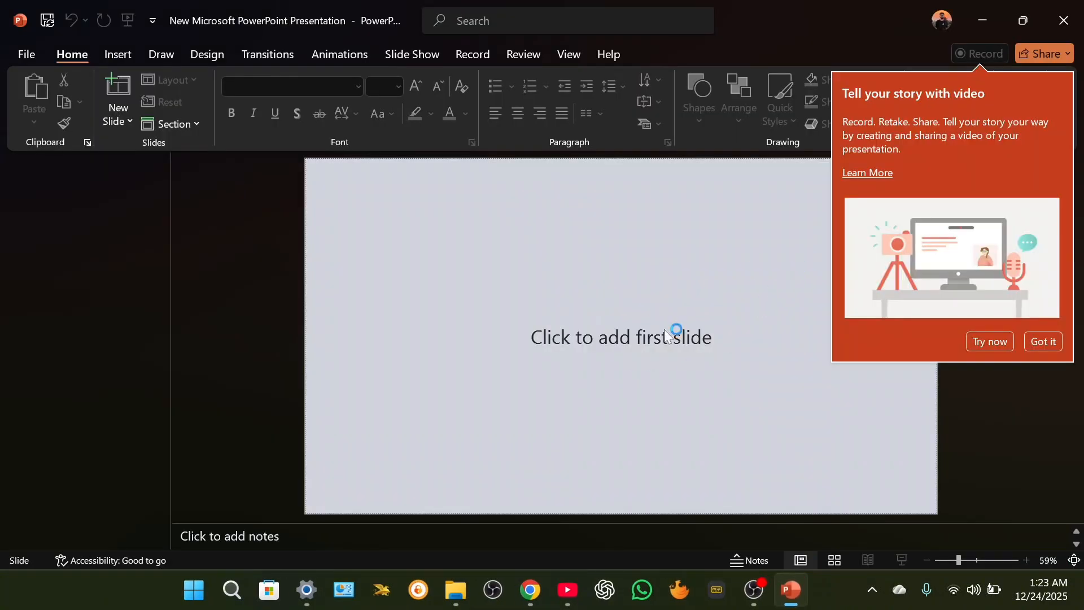